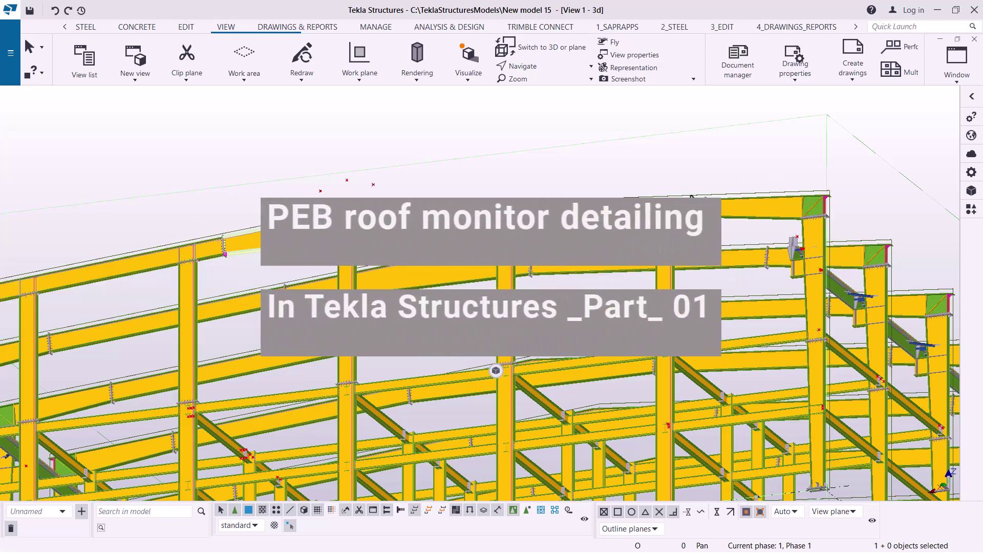
- Examine the rafter ridge and its construction points up close, then rotate the view around the ridge to see the top flange
scroll(430, 184, "up", 5)
scroll(440, 159, "up", 10)
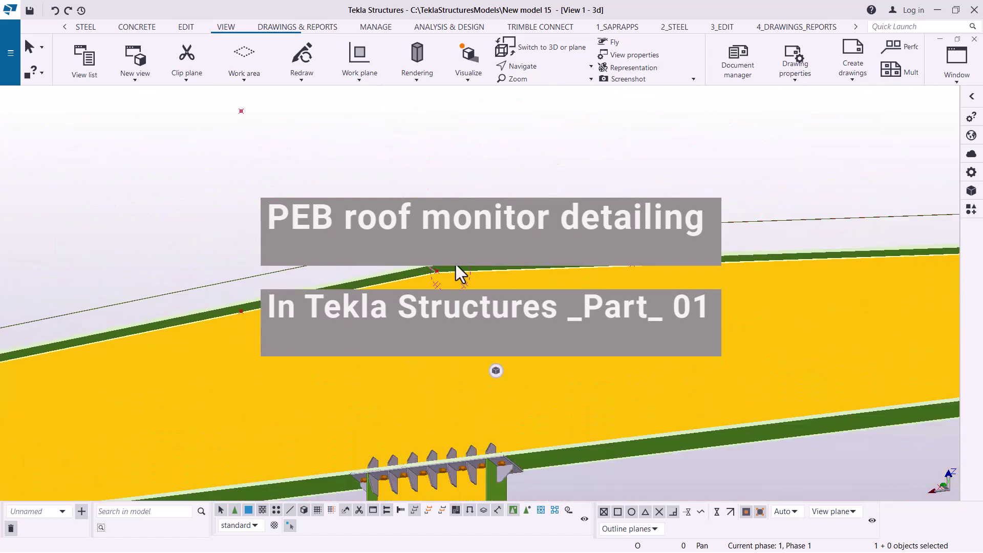
scroll(456, 264, "down", 5)
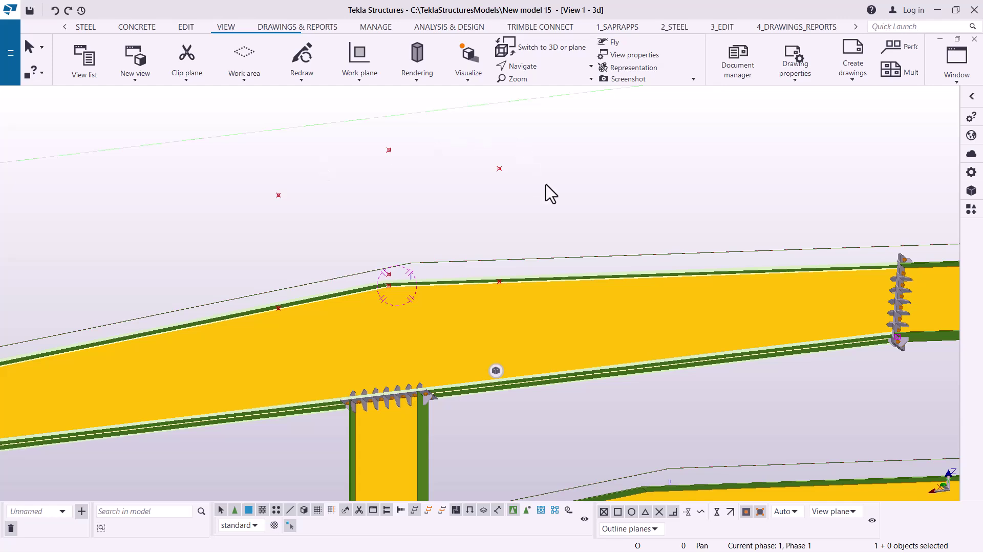
left_click(279, 195)
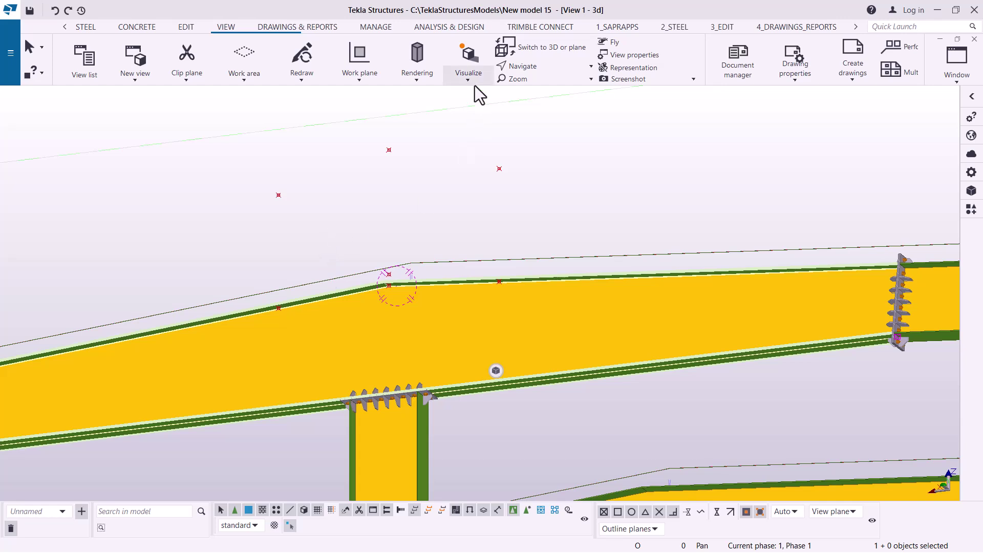
left_click(536, 66)
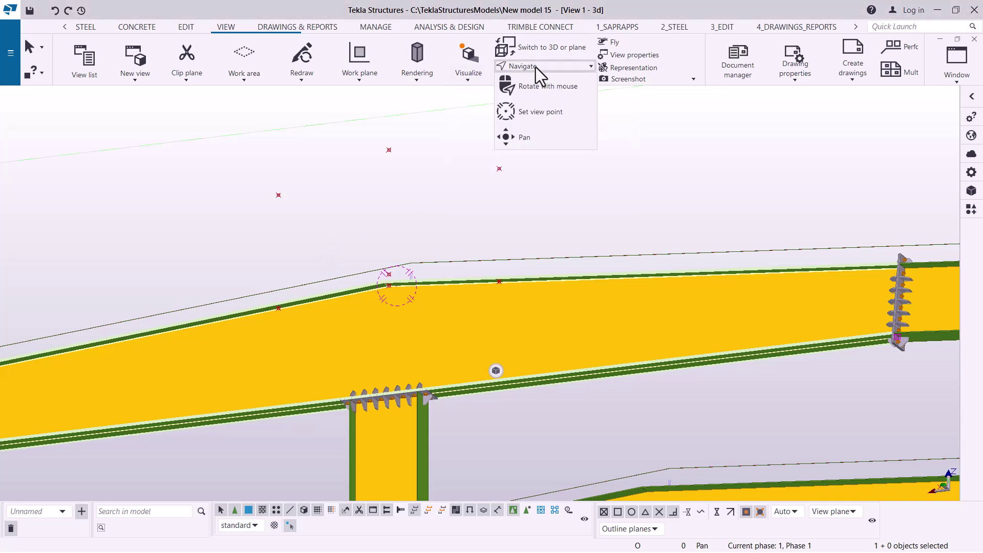
left_click(546, 86)
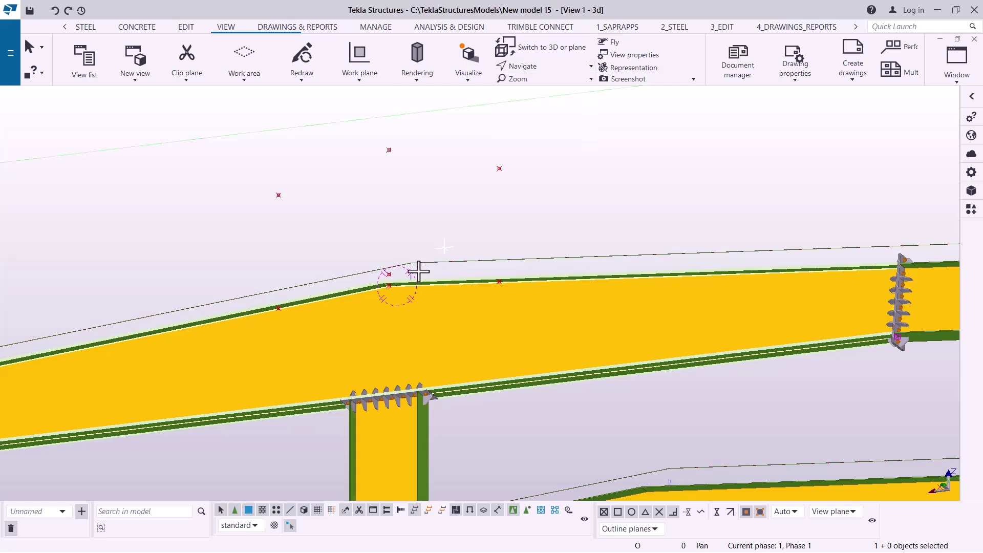
left_click_drag(405, 284, 479, 388)
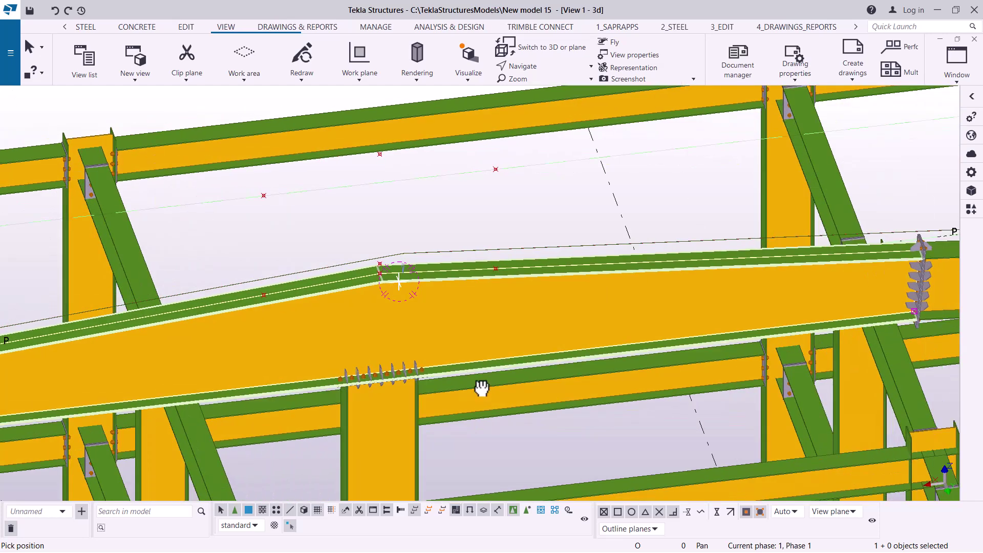
scroll(373, 269, "up", 4)
right_click(489, 177)
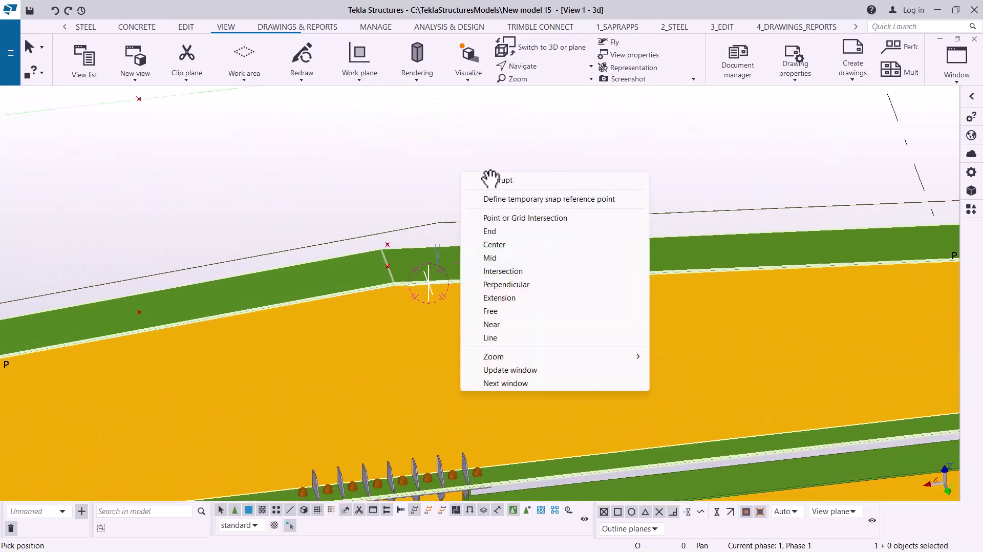
left_click(494, 179)
scroll(472, 299, "down", 2)
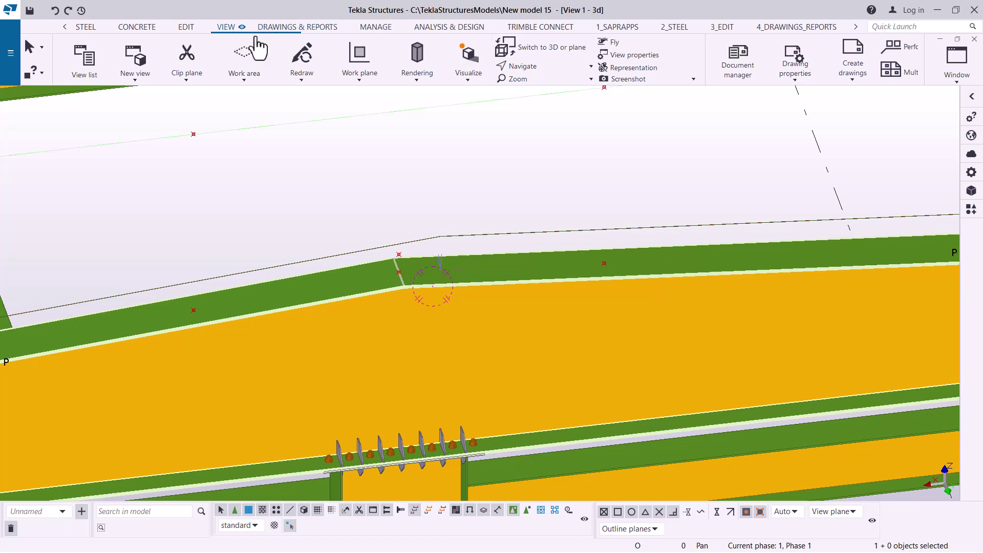
- Set the work plane at the ridge on the rafter's top flange with the Work plane tool
left_click(363, 82)
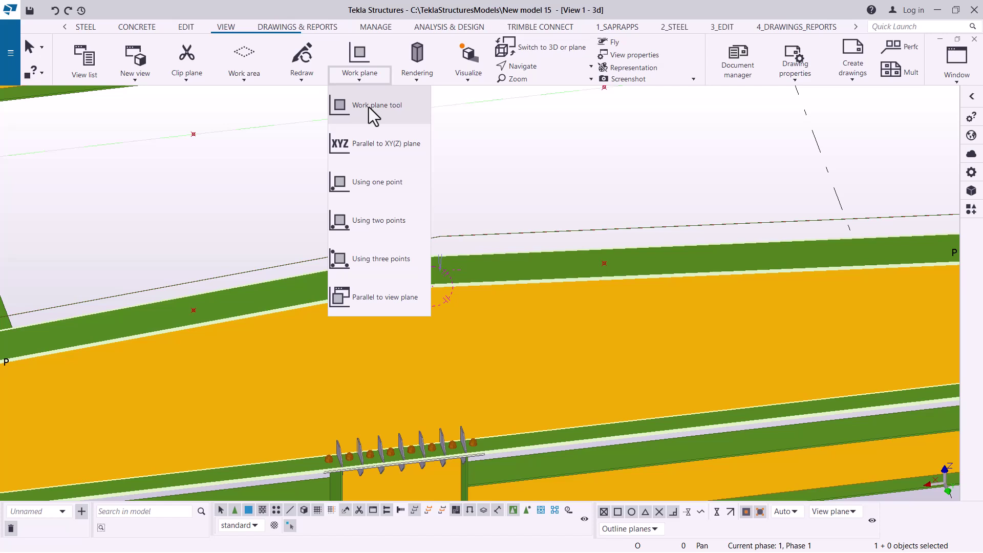
left_click(369, 106)
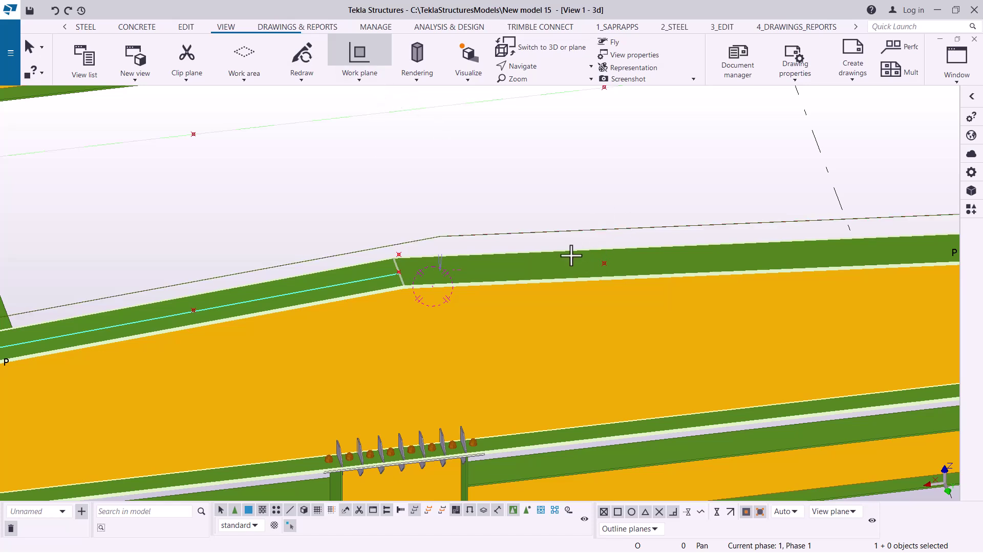
right_click(637, 150)
left_click(676, 158)
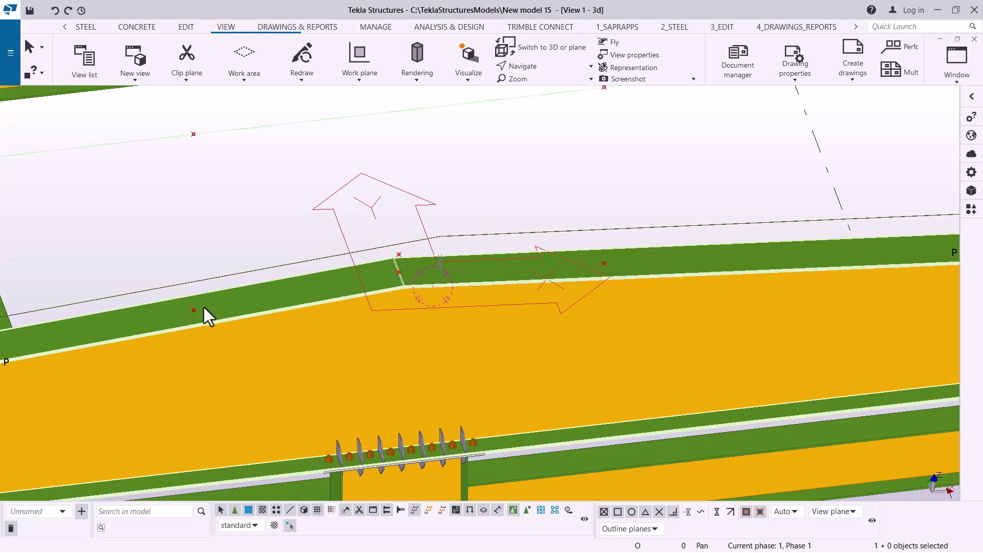
- Measure the distance from the ridge point on the rafter flange to the construction point directly above it
left_click(399, 269)
scroll(376, 326, "down", 1)
scroll(376, 326, "down", 2)
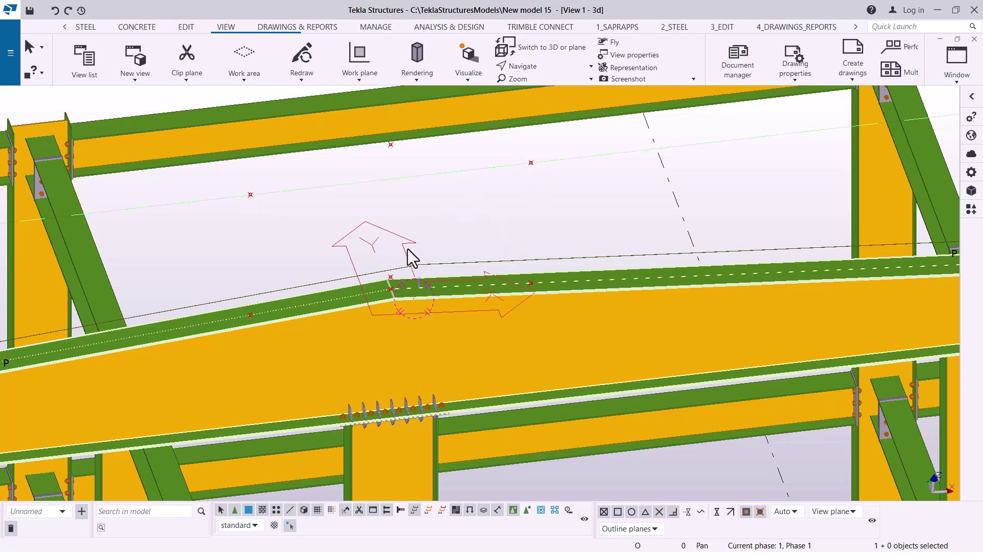
middle_click_drag(409, 257, 414, 236, "ctrl")
scroll(401, 169, "up", 4)
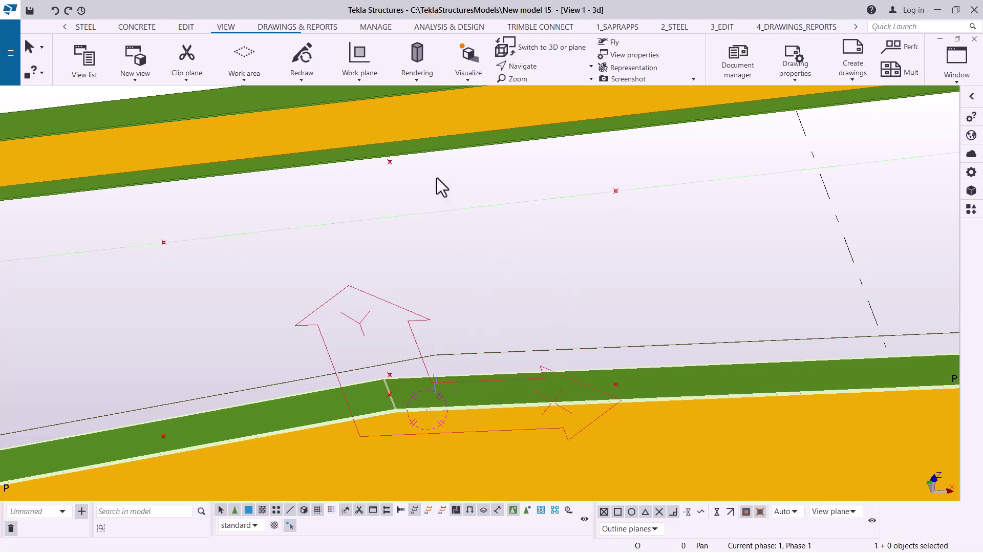
left_click(187, 29)
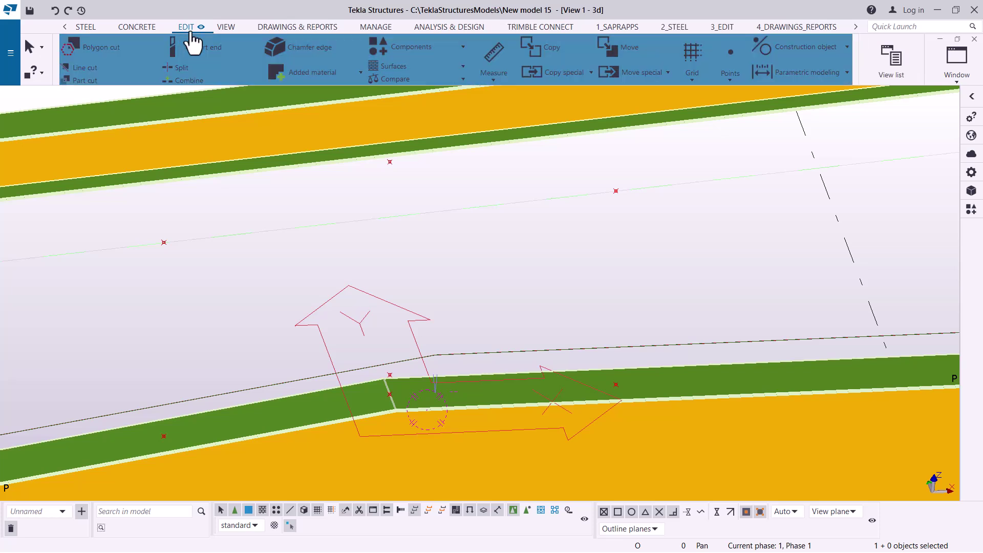
left_click(493, 83)
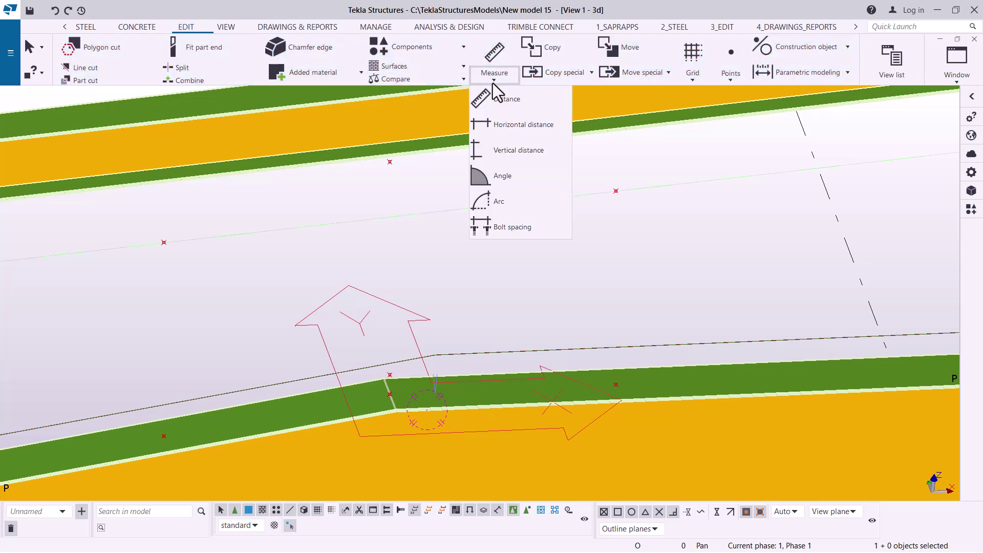
left_click(515, 99)
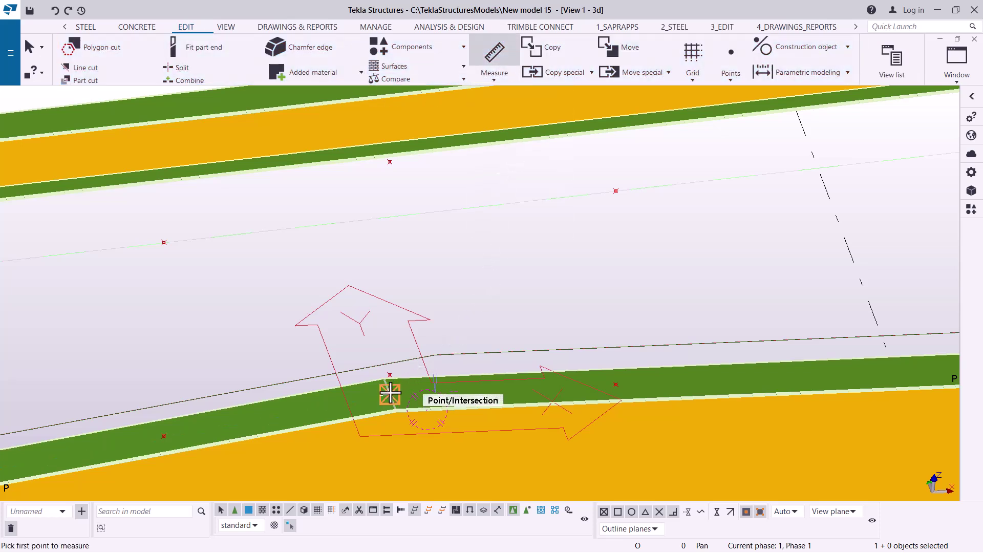
scroll(392, 391, "up", 2)
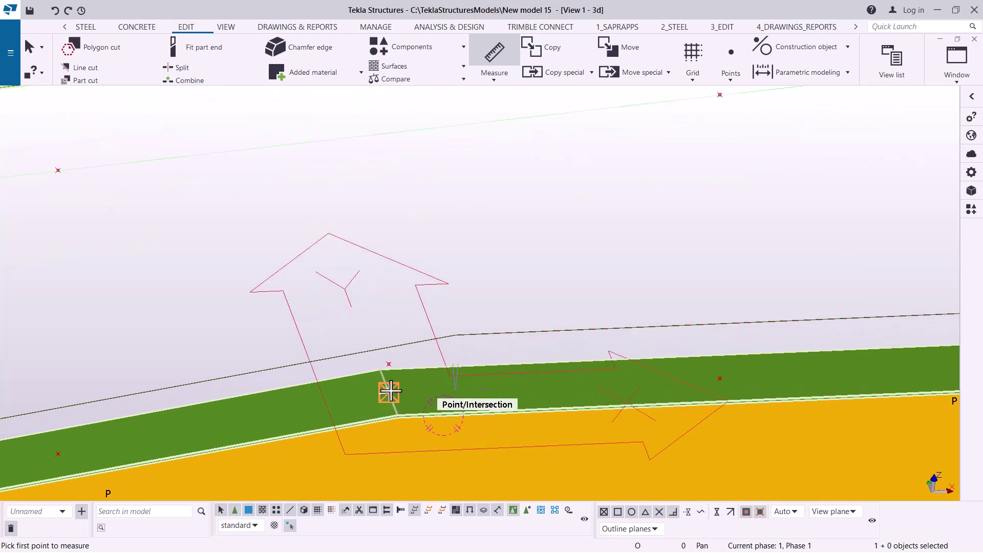
left_click(391, 391)
scroll(390, 366, "down", 2)
left_click(392, 152)
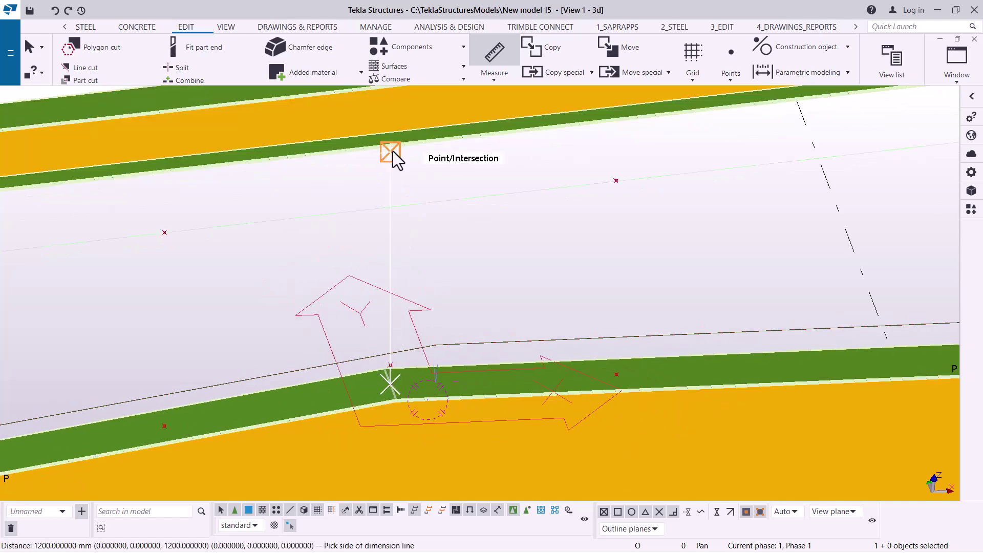
right_click(502, 182)
left_click(539, 191)
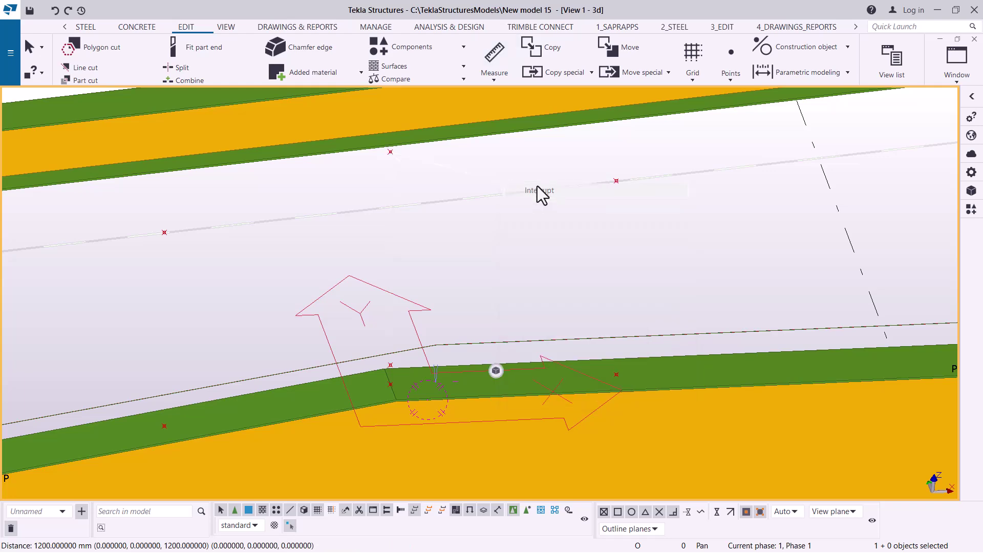
- Rotate the view around the ridge point to examine the rafter and the construction points from the opposite side
scroll(251, 328, "down", 2)
scroll(242, 330, "down", 2)
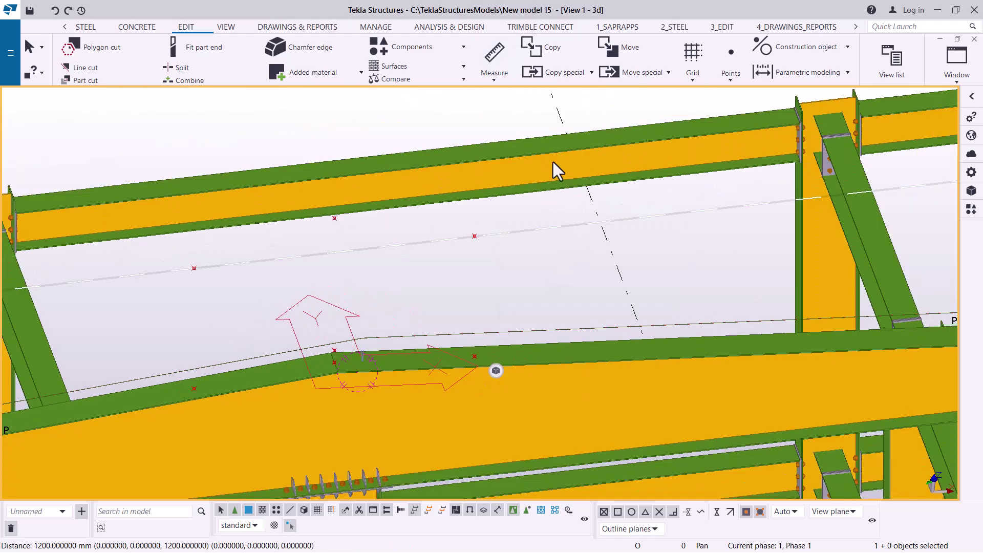
left_click(228, 28)
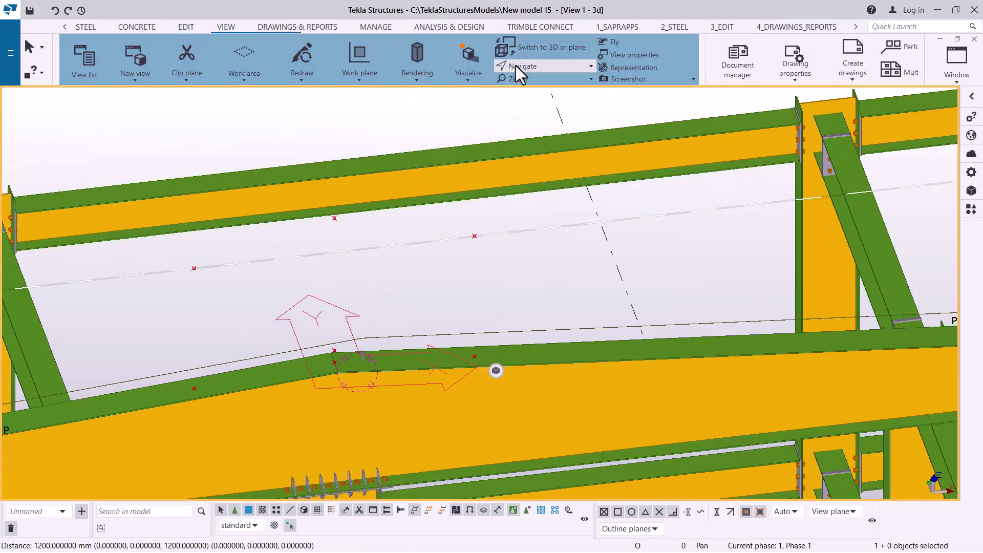
left_click(517, 66)
left_click(534, 86)
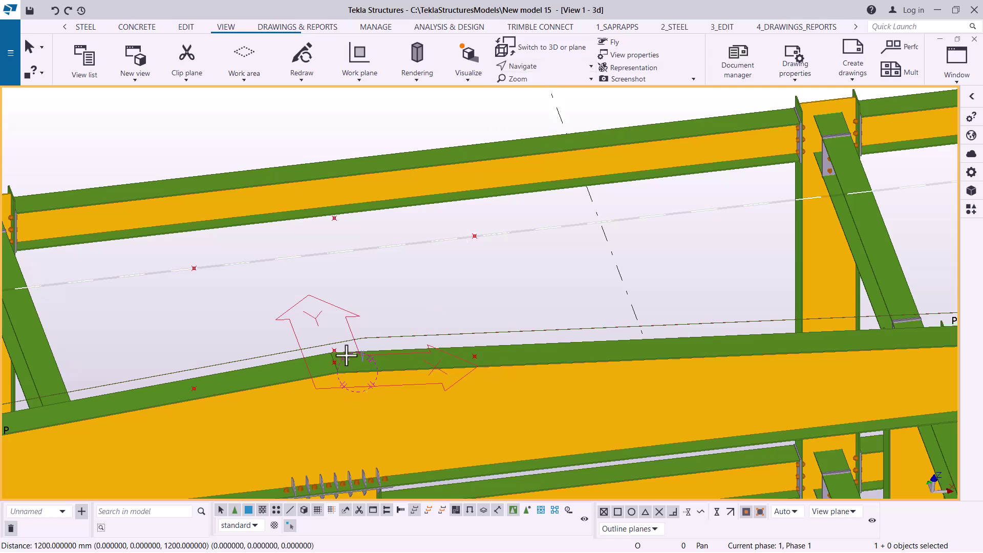
scroll(345, 347, "up", 4)
middle_click_drag(308, 332, 290, 333, "ctrl")
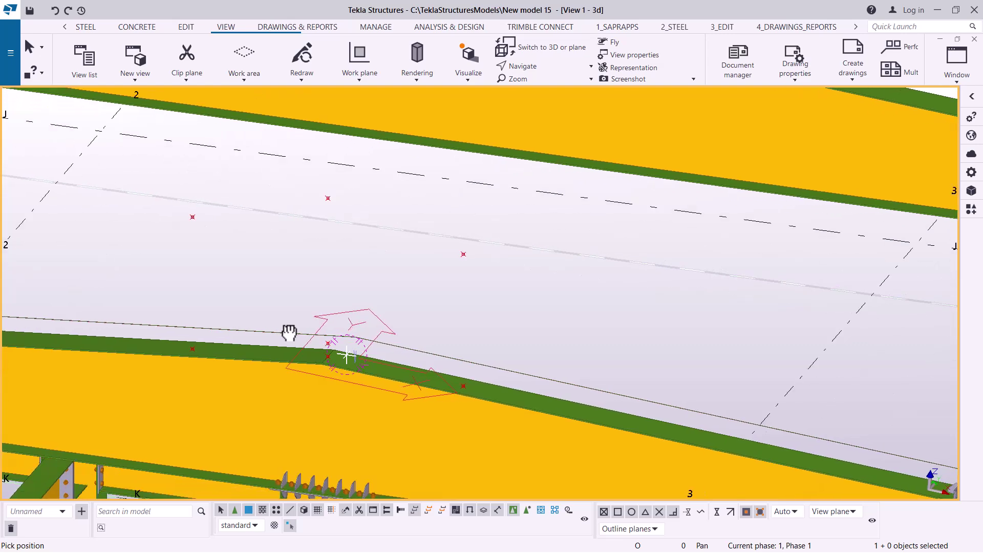
right_click(486, 295)
left_click(510, 310)
- Choose the PEB Member component from the "peb" search results in the applications and components catalog
left_click(126, 27)
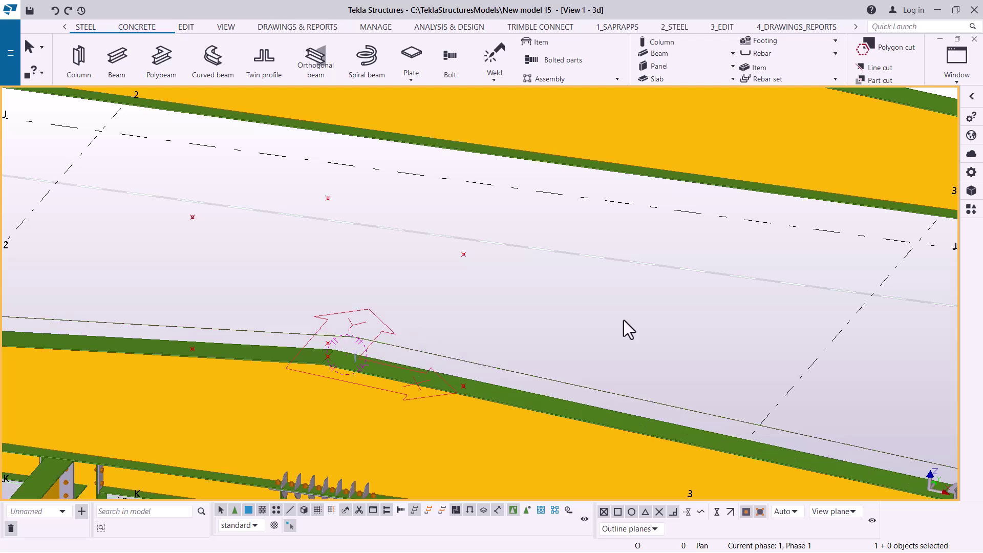
left_click(971, 210)
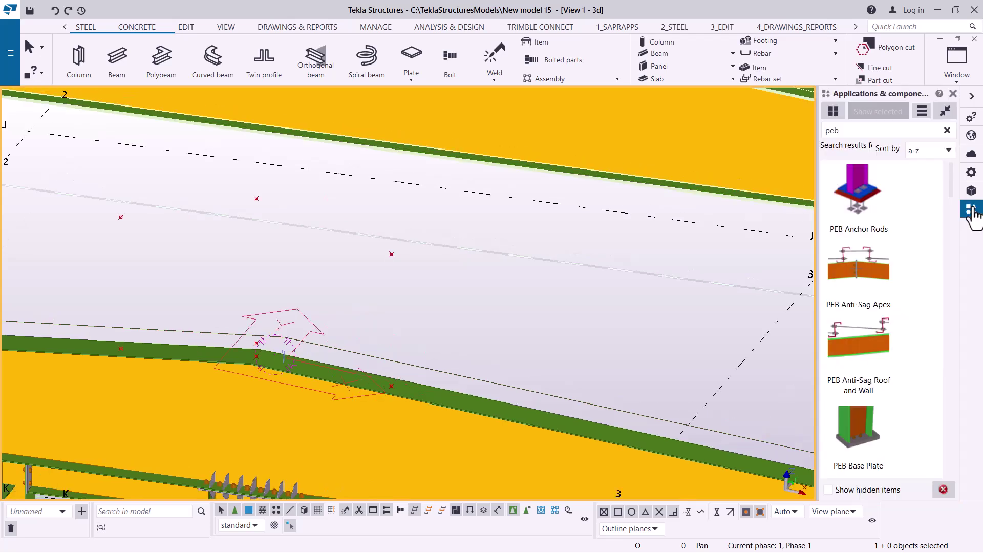
scroll(892, 314, "down", 12)
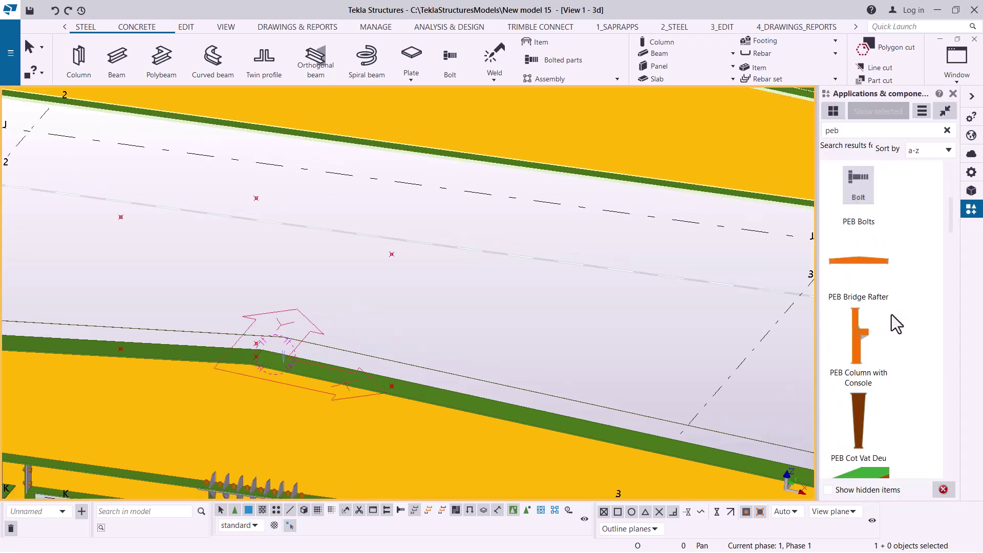
scroll(892, 314, "down", 5)
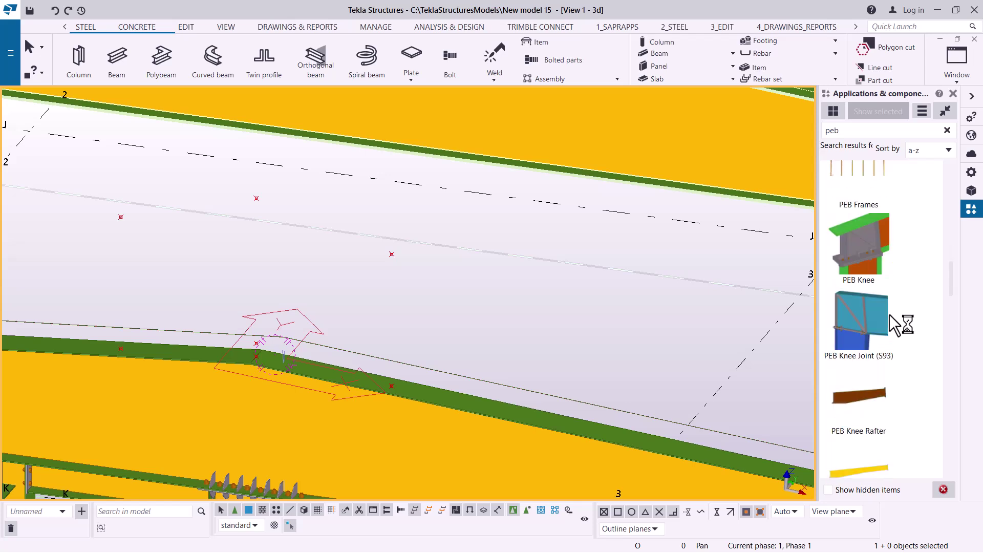
scroll(892, 323, "down", 5)
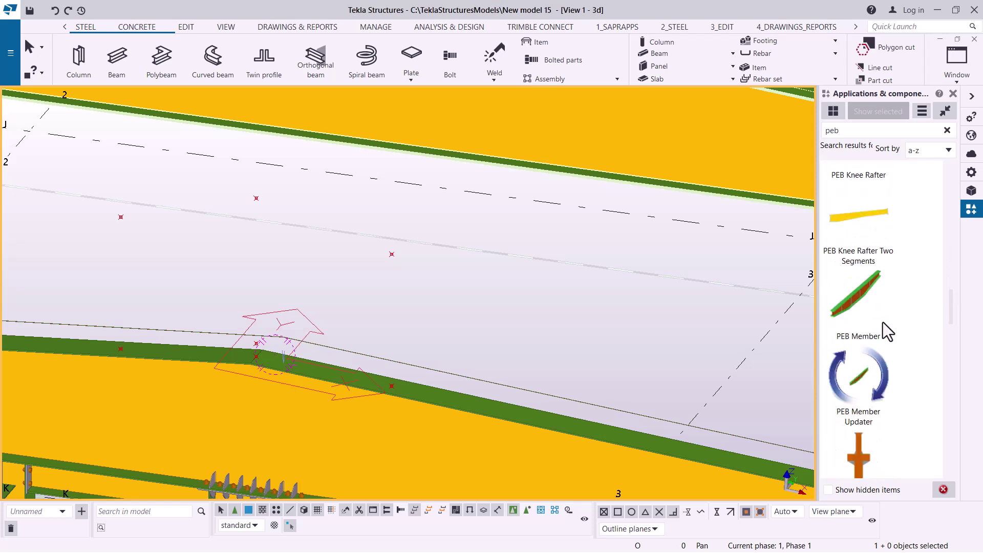
left_click(863, 300)
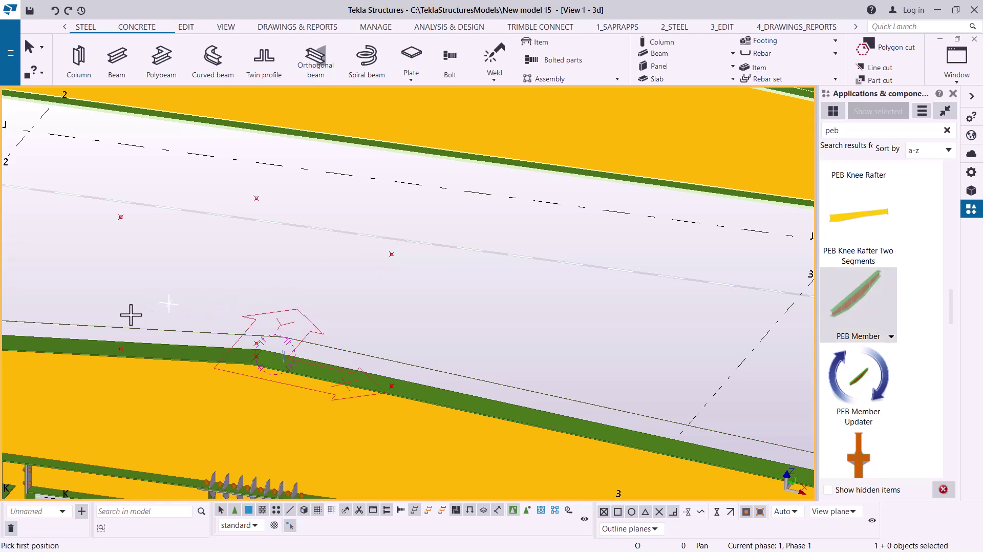
- Place a 1000 mm high vertical PEB Member from the rafter flange point nearest grid line 2 to the construction point directly above it
scroll(108, 338, "up", 2)
left_click(126, 352)
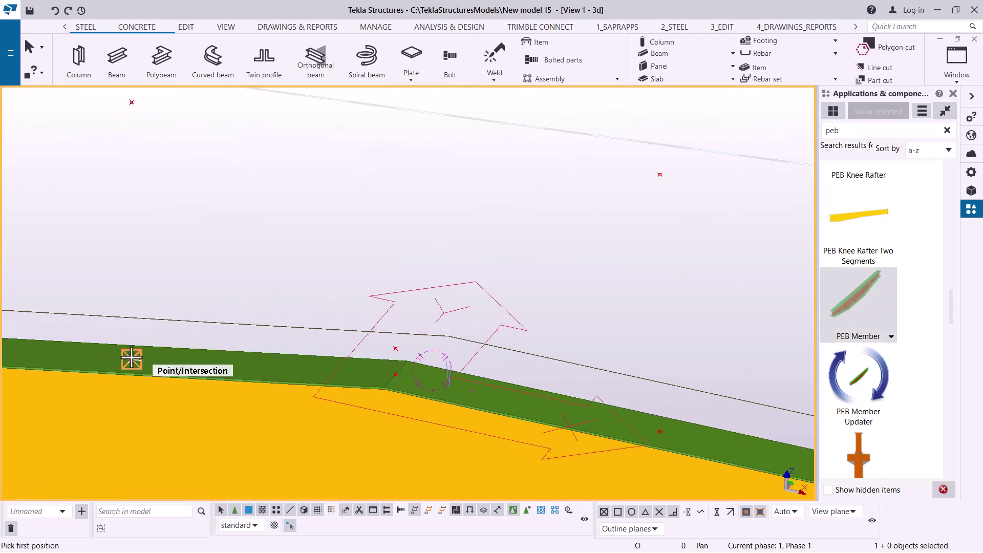
middle_click_drag(239, 376, 291, 390)
scroll(290, 390, "down", 1)
scroll(224, 278, "up", 1)
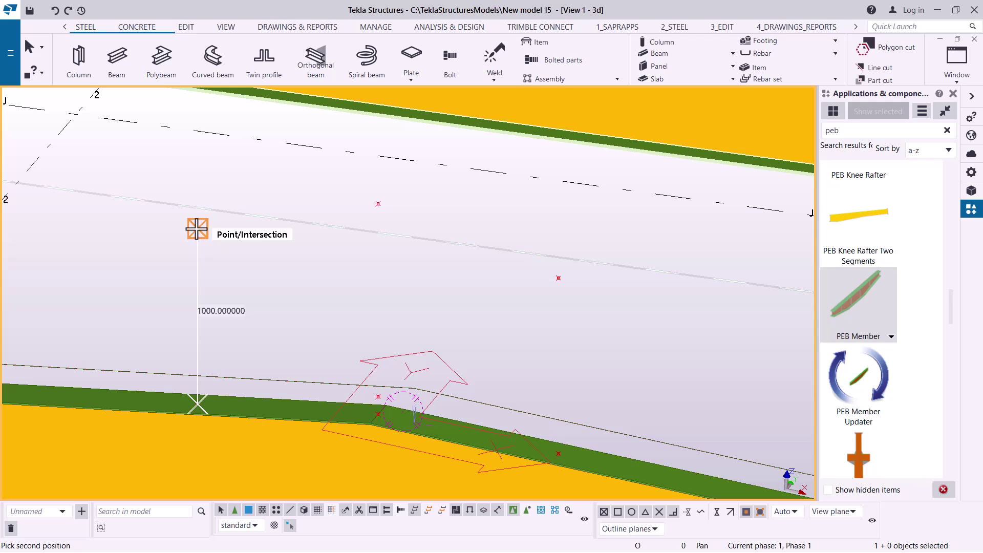
left_click(197, 228)
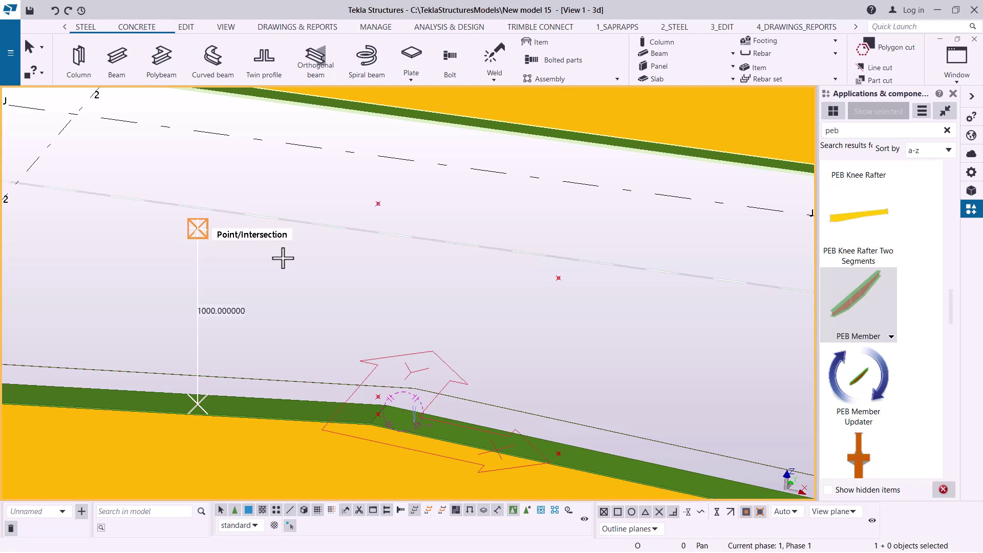
left_click(197, 228)
scroll(148, 251, "down", 4)
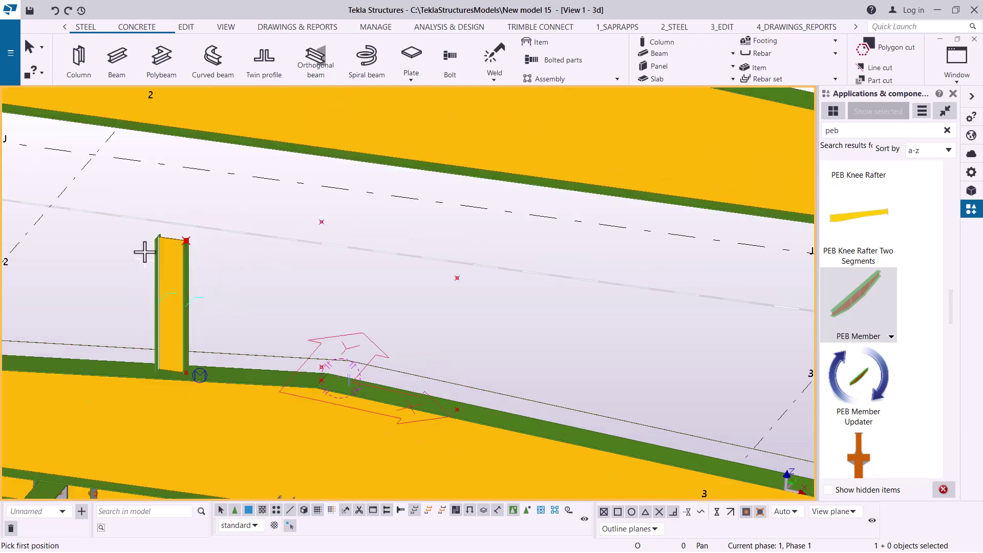
scroll(205, 328, "up", 3)
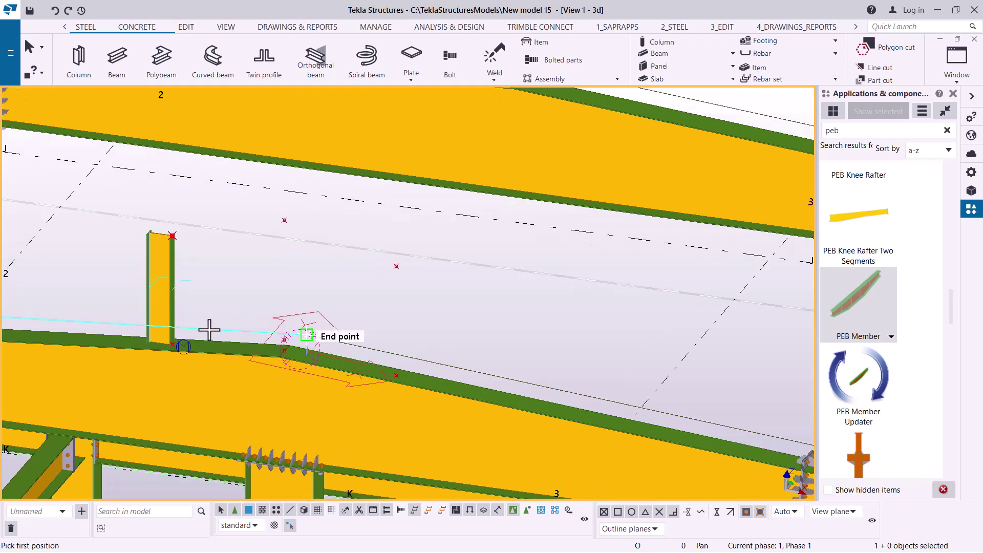
scroll(144, 338, "up", 5)
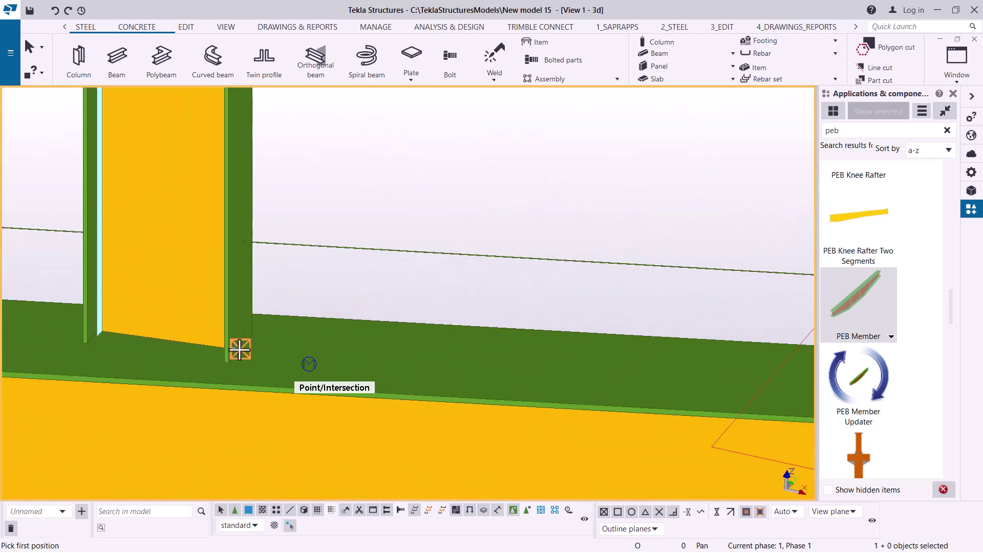
- Finish placing members and set the first post's cross-section alignment to the web centre in the PEB member properties, applying the change
right_click(346, 157)
left_click(401, 161)
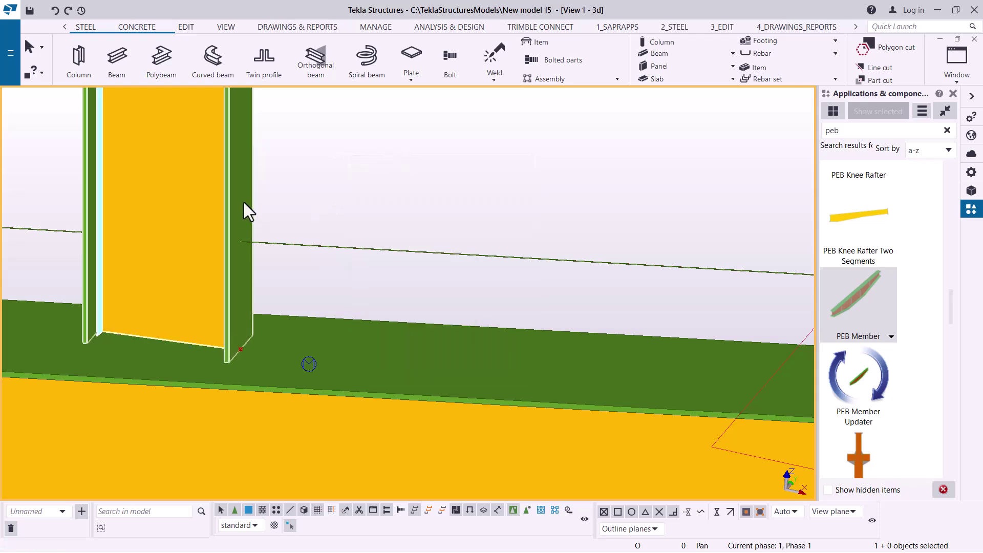
middle_click_drag(244, 200, 209, 232, "ctrl")
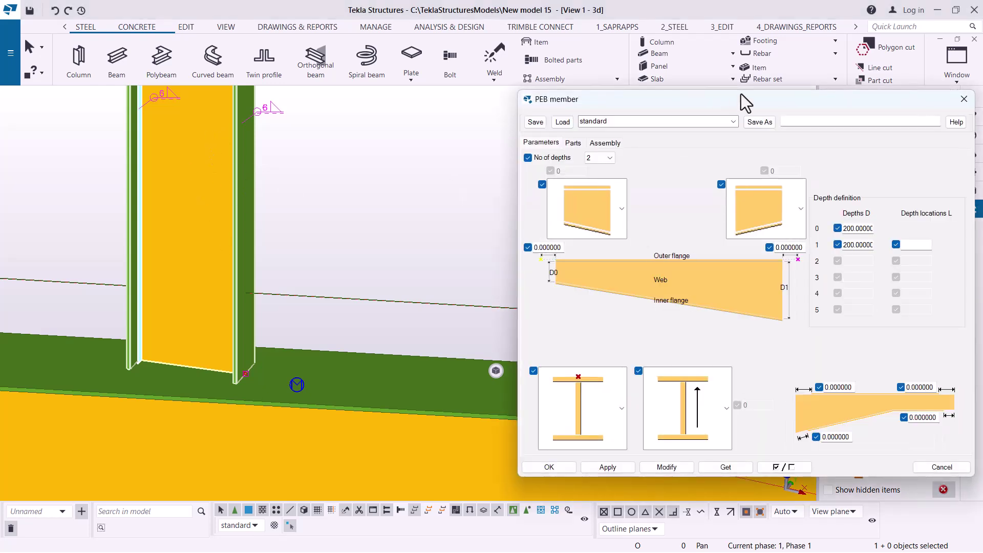
left_click_drag(742, 95, 689, 32)
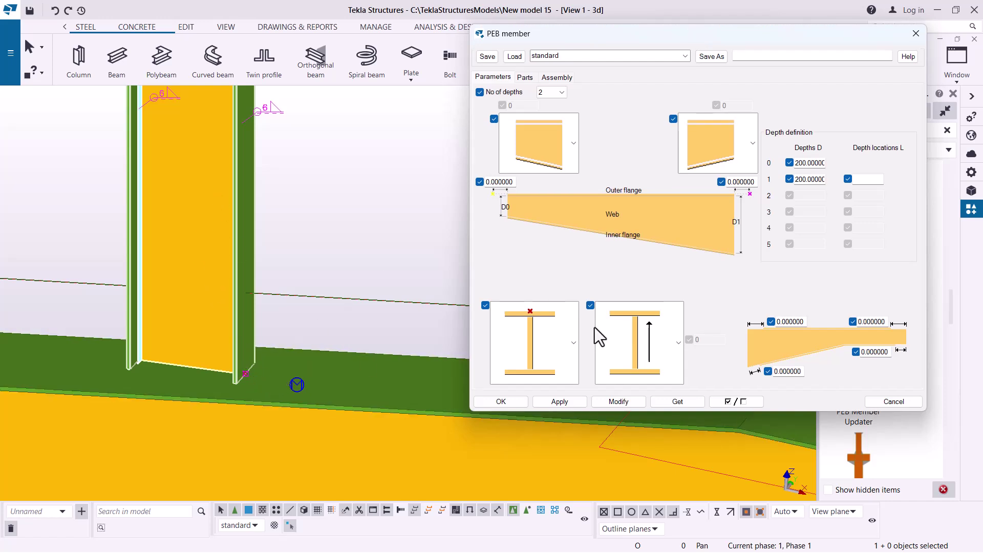
left_click(574, 354)
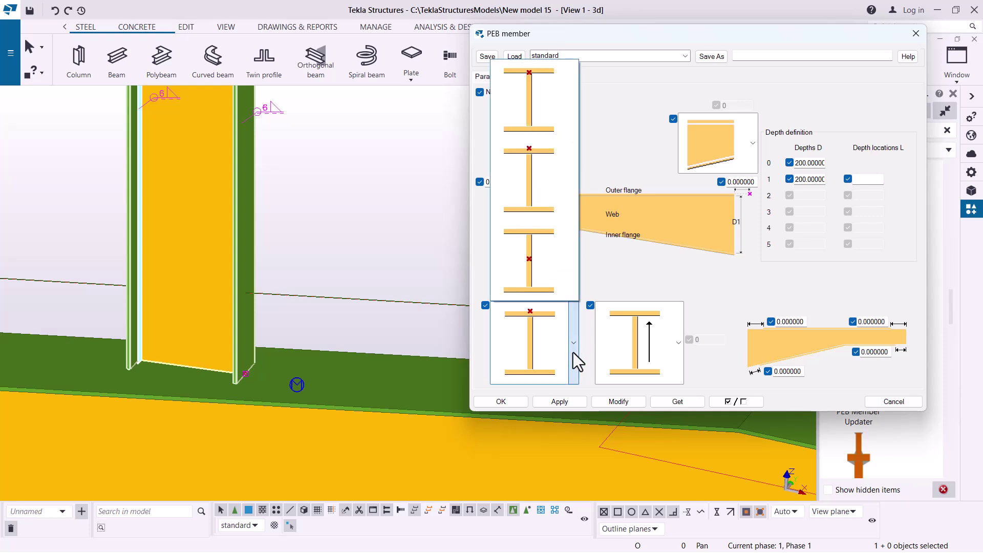
left_click(527, 255)
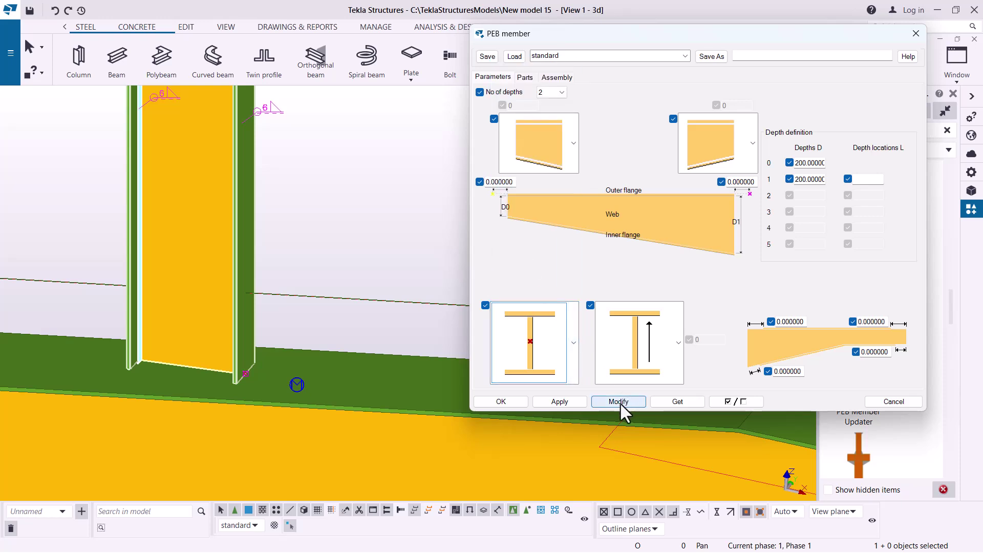
left_click(619, 403)
left_click(597, 402)
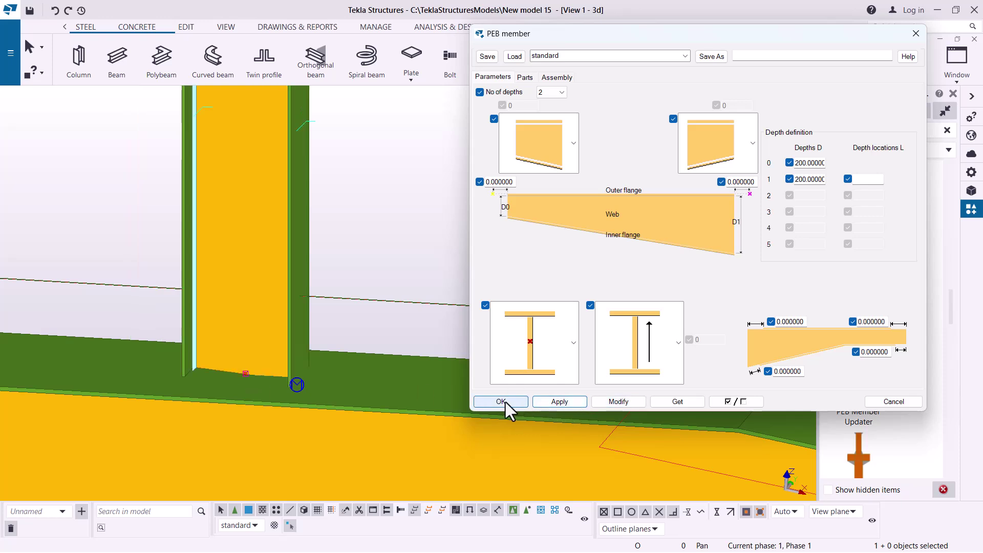
left_click(489, 401)
- Place a 1000 mm high PEB Member between the construction point and rafter flange point on the opposite side of the ridge
scroll(313, 314, "down", 8)
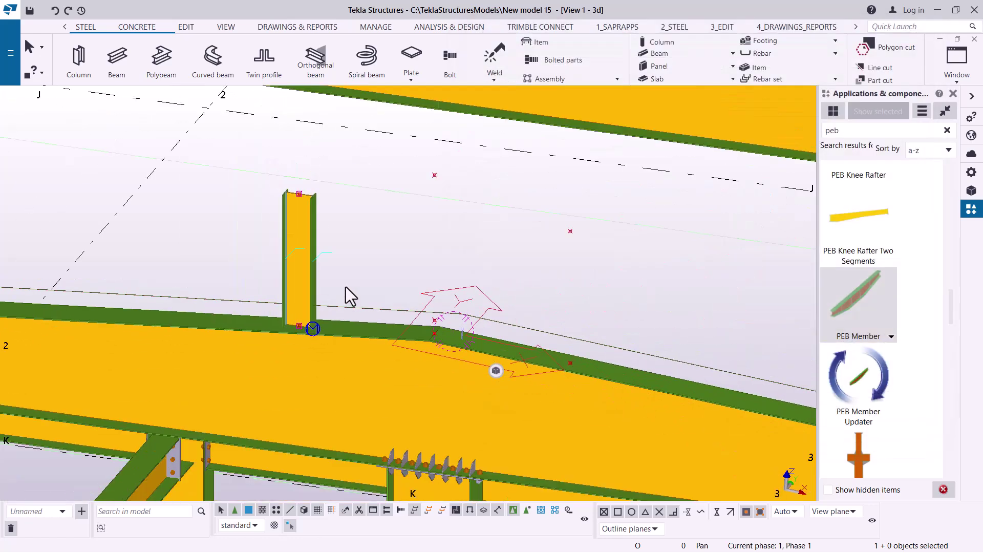
left_click(314, 225)
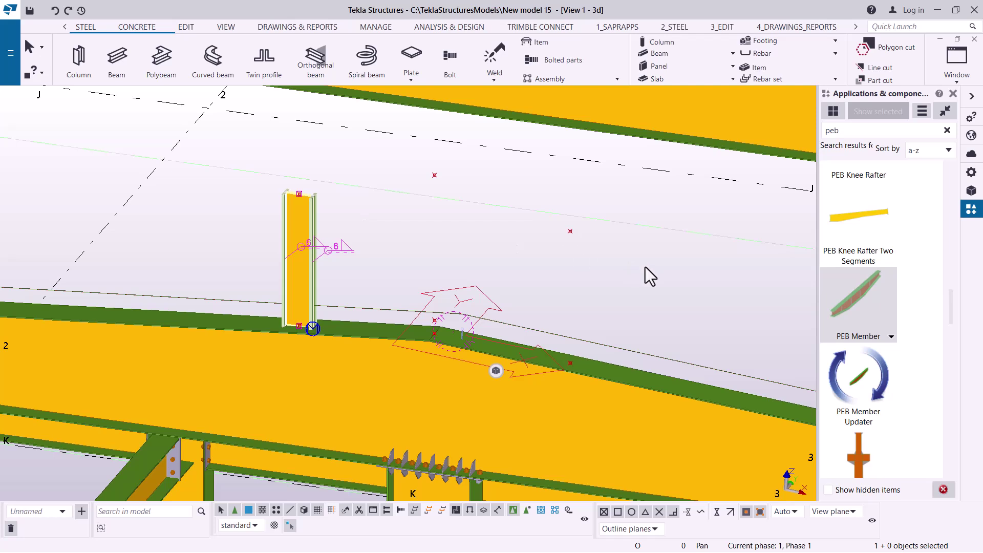
left_click(570, 231)
scroll(570, 357, "up", 1)
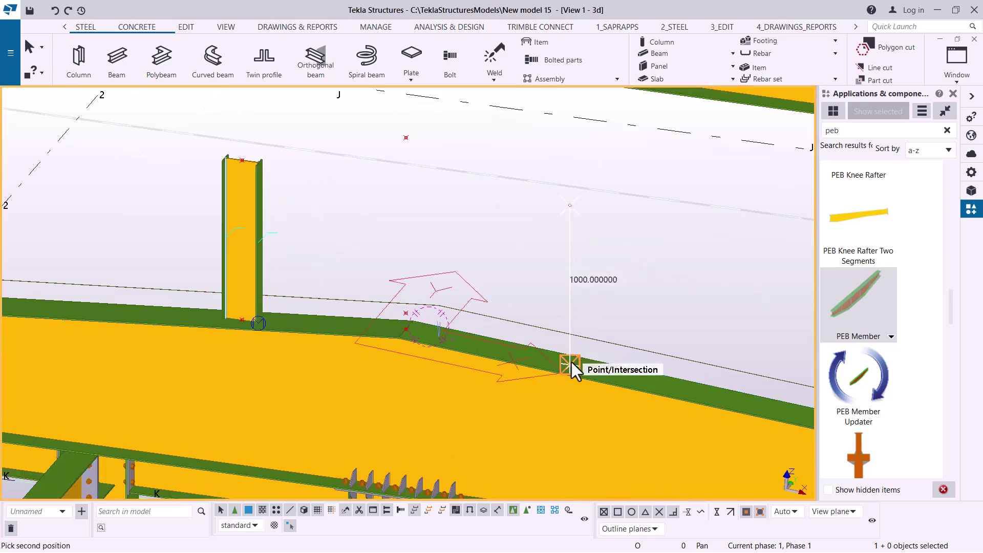
left_click(570, 364)
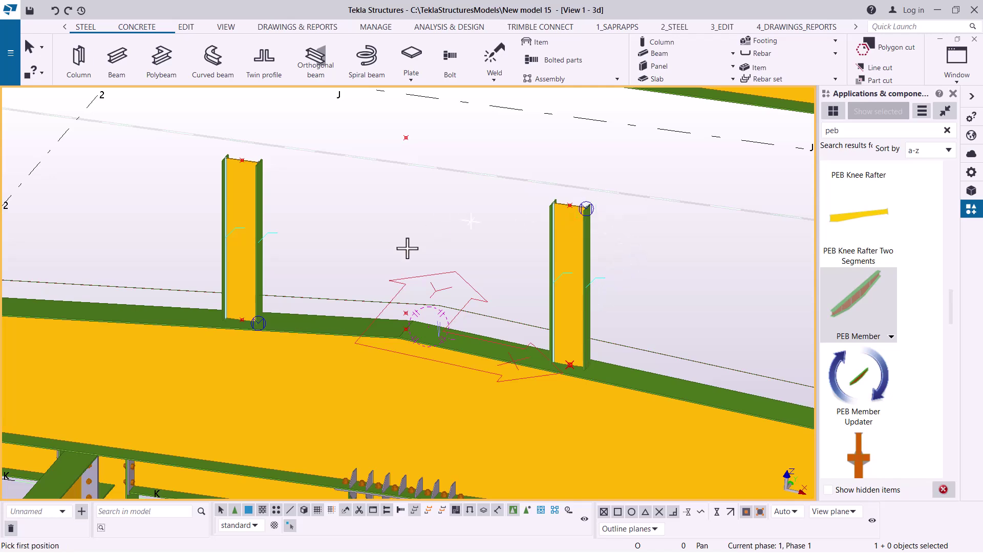
- Place a sloping PEB Member from the construction point above the ridge to the top point of the first post
scroll(373, 193, "down", 1)
scroll(324, 154, "up", 2)
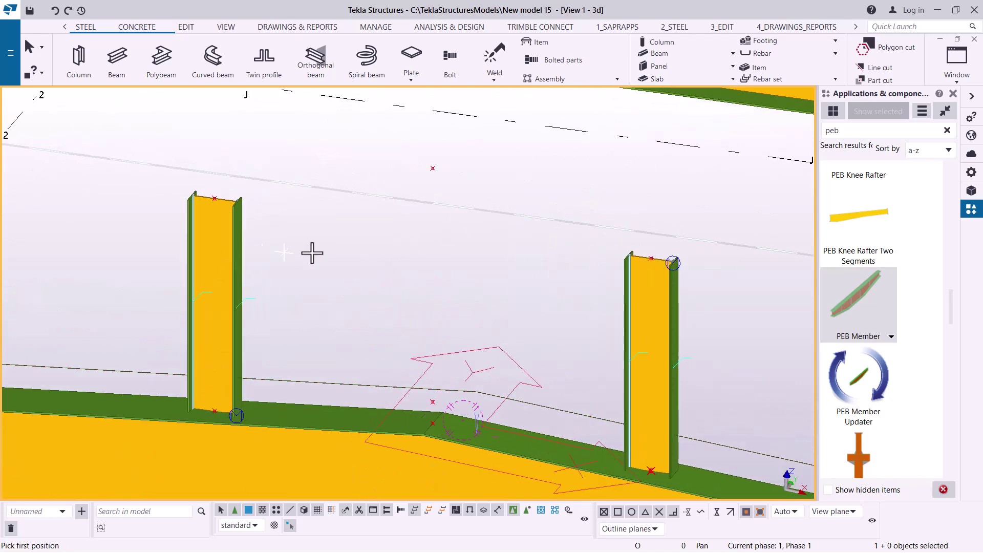
left_click(433, 169)
scroll(226, 192, "up", 2)
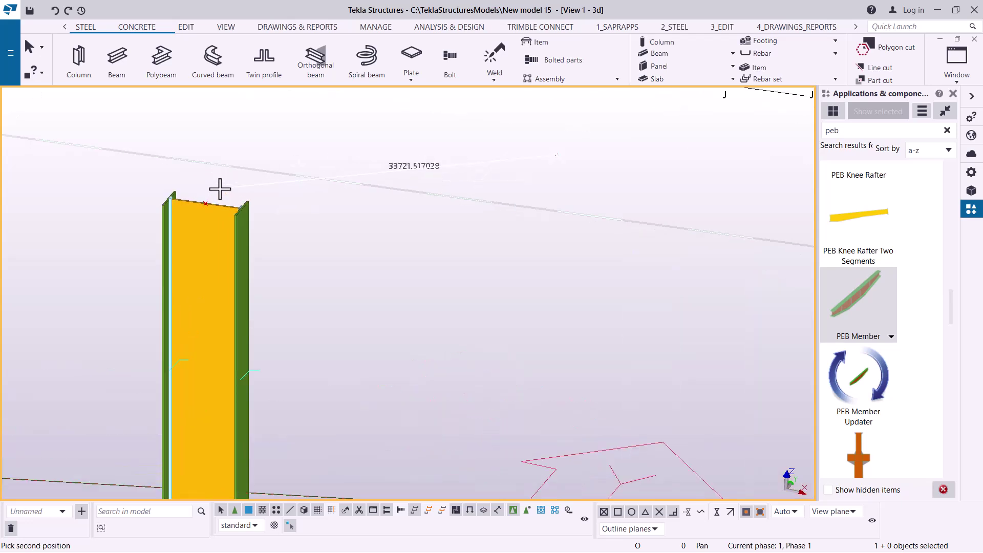
left_click(205, 202)
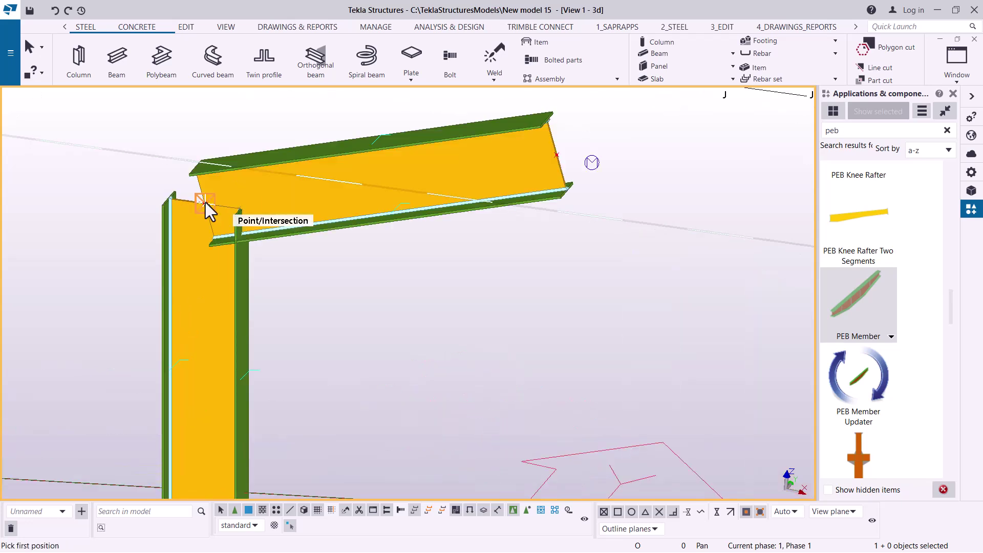
right_click(295, 134)
left_click(385, 163)
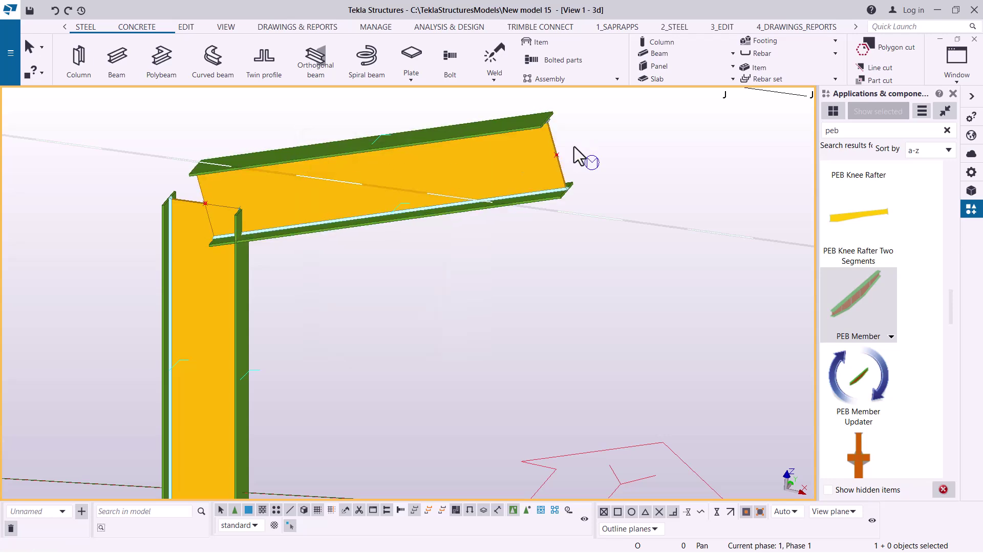
- Set the sloping member's cross-section alignment to the top of the outer flange in the PEB member properties and modify it
scroll(564, 149, "up", 2)
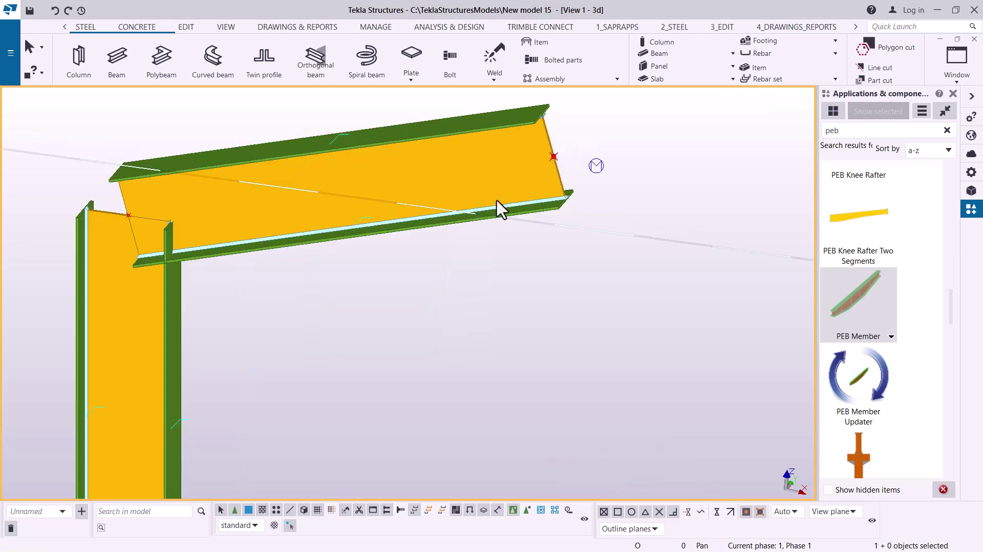
scroll(363, 282, "down", 2)
scroll(364, 282, "down", 1)
scroll(424, 203, "up", 1)
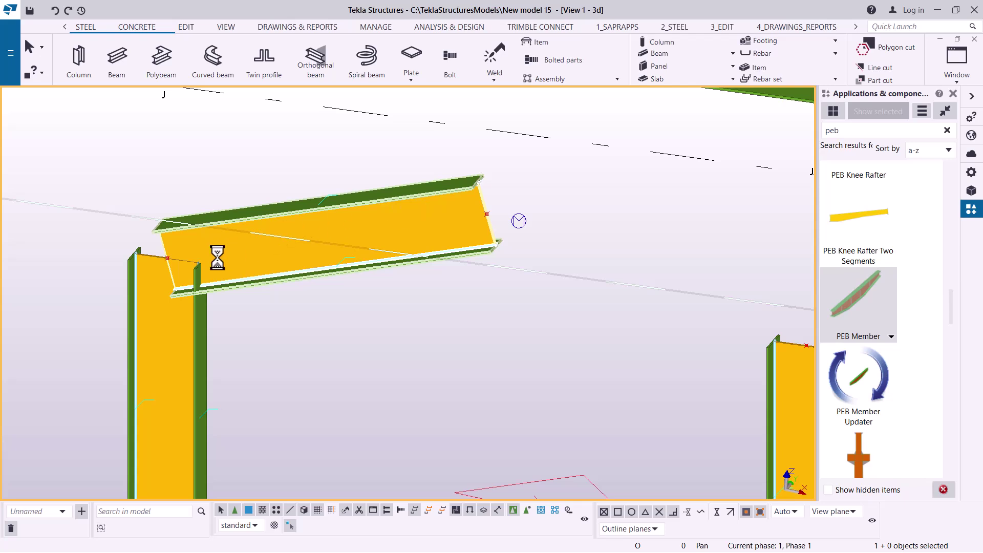
left_click(168, 258)
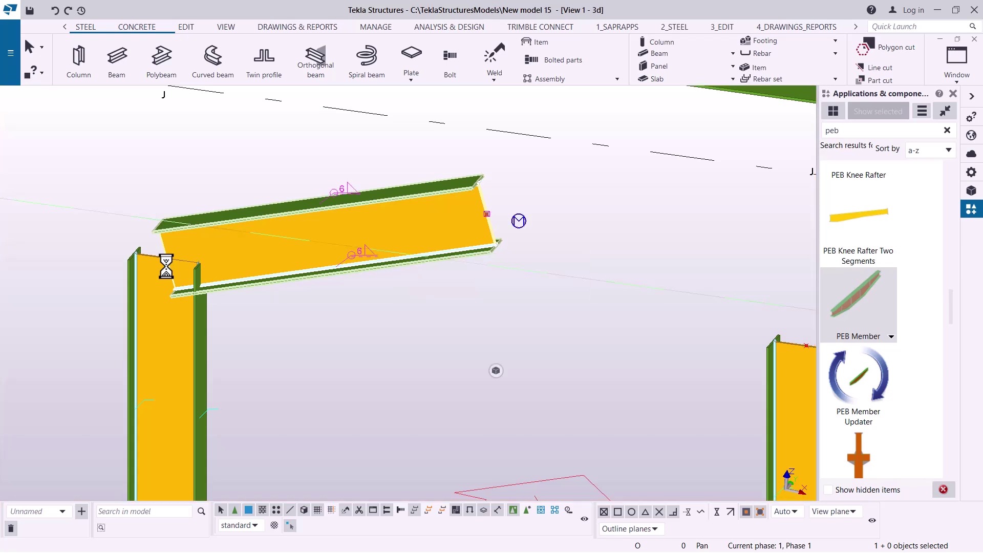
double_click(329, 237)
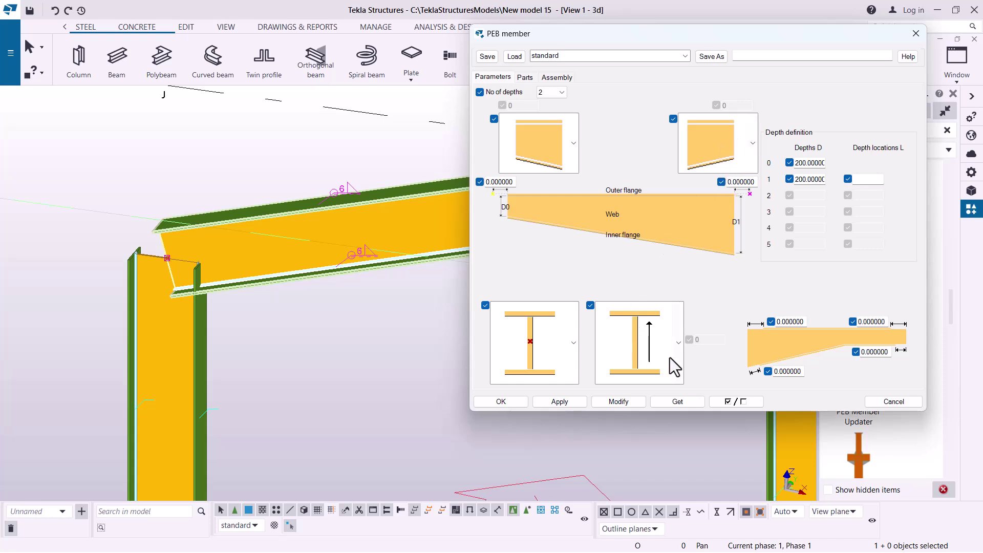
left_click(572, 343)
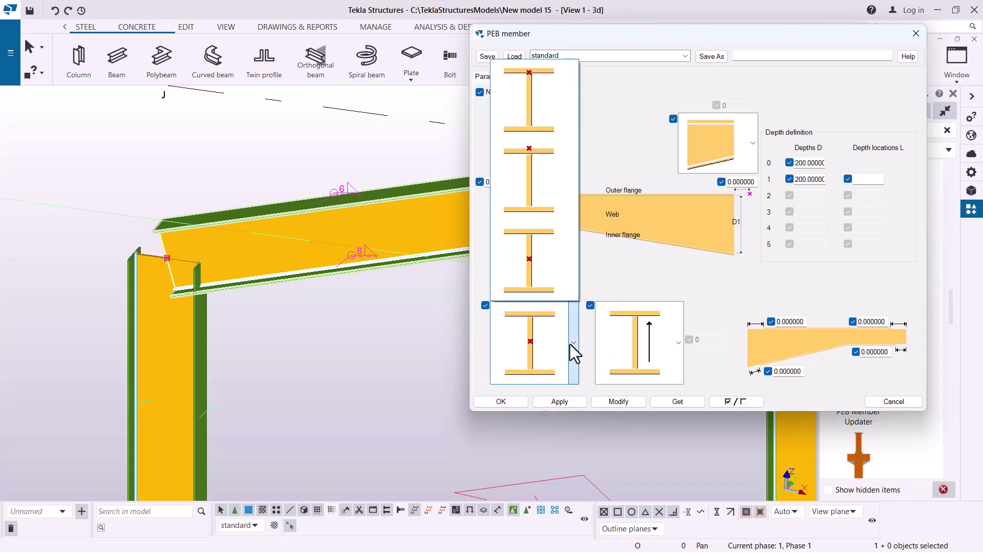
left_click(549, 159)
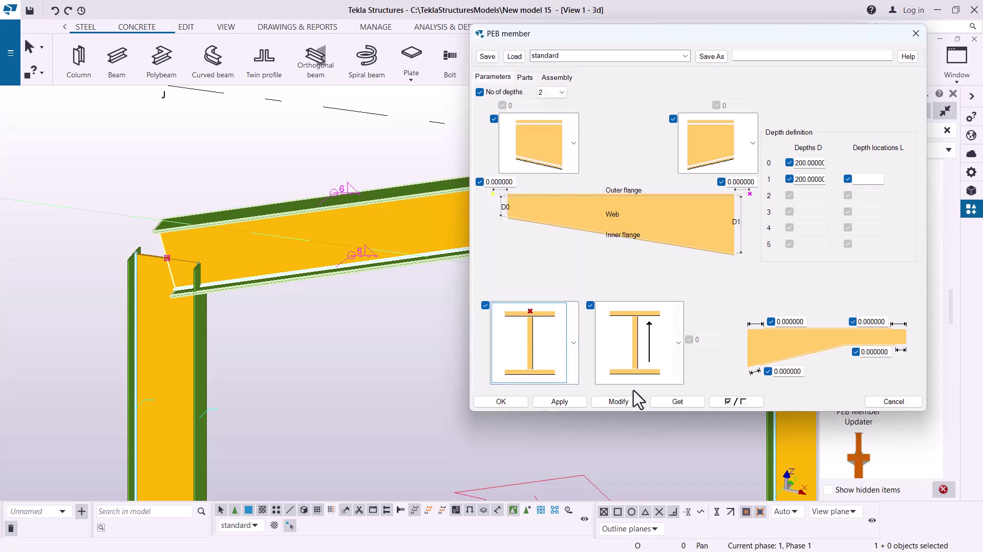
left_click(618, 401)
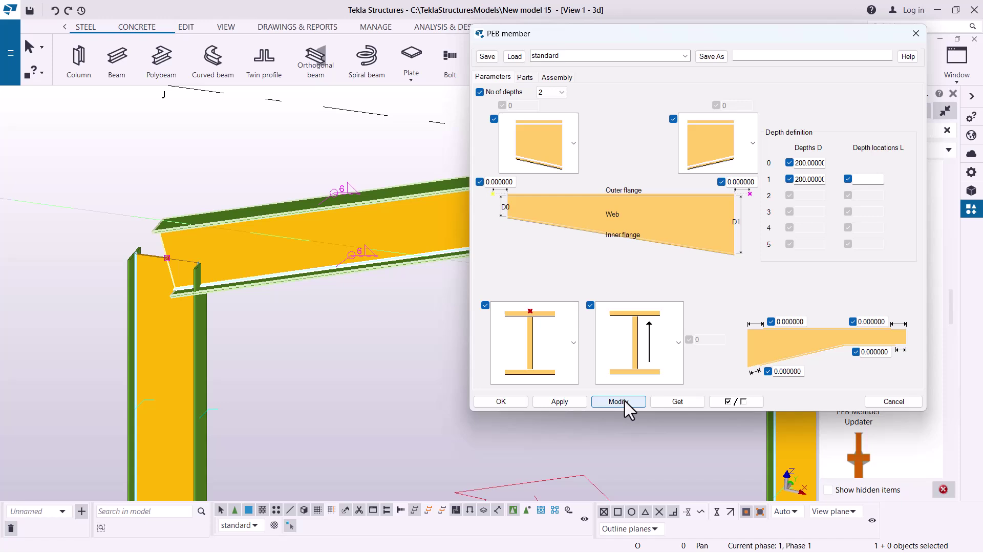
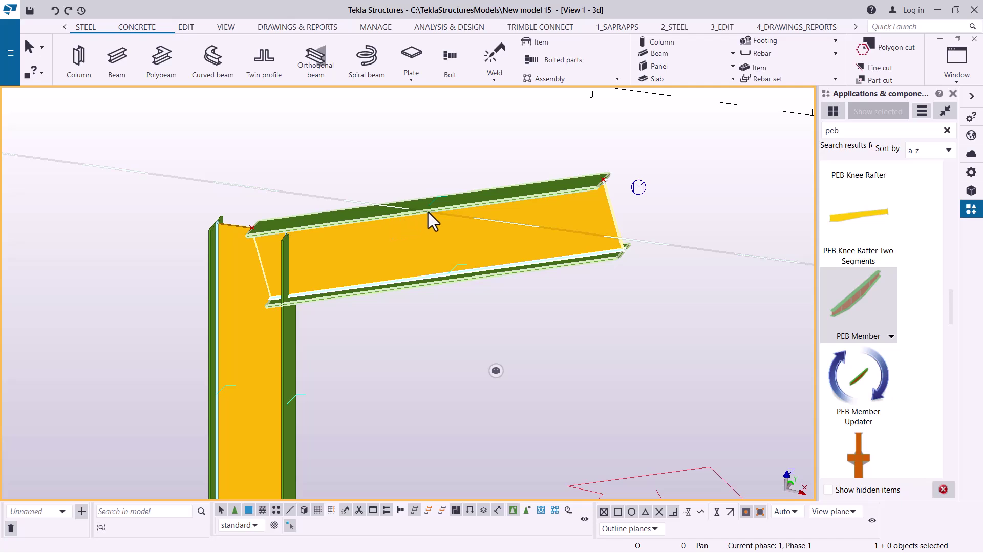
- Align the work plane with the slope of the new member using the Work plane tool
left_click(224, 28)
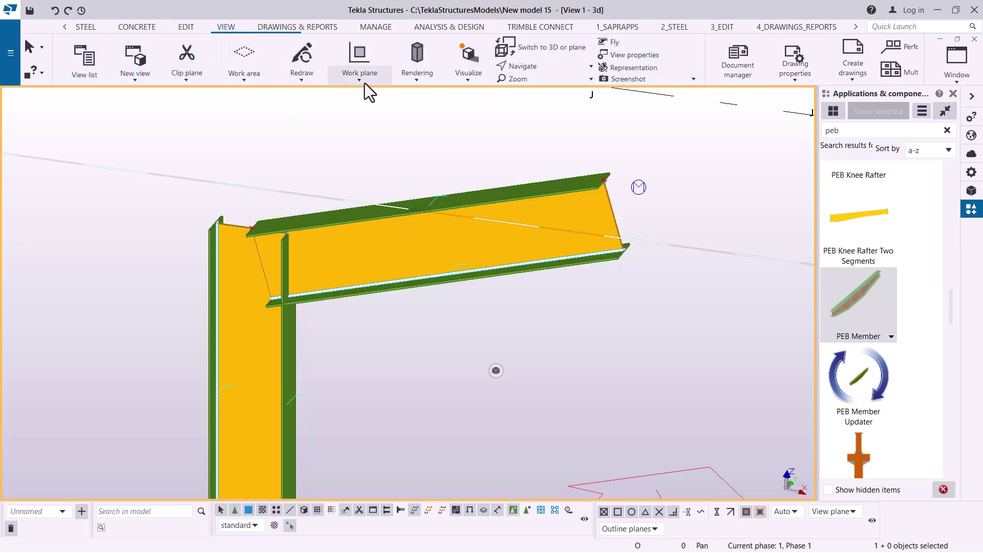
left_click(365, 83)
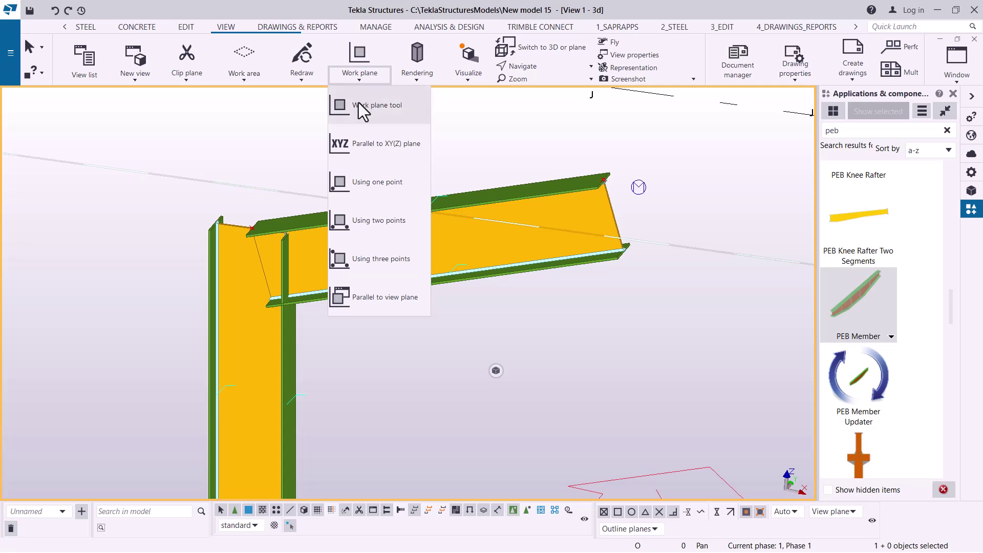
left_click(406, 130)
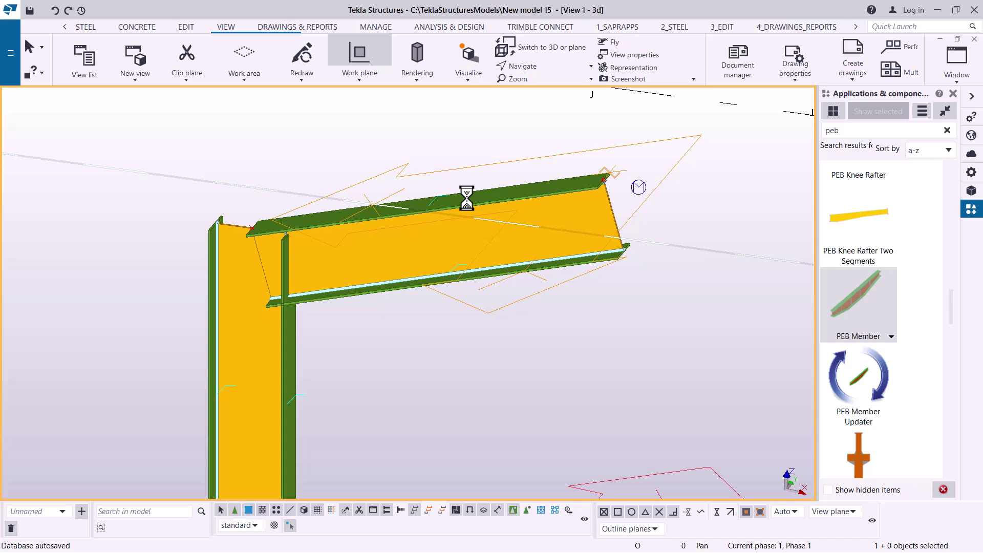
right_click(306, 143)
left_click(343, 149)
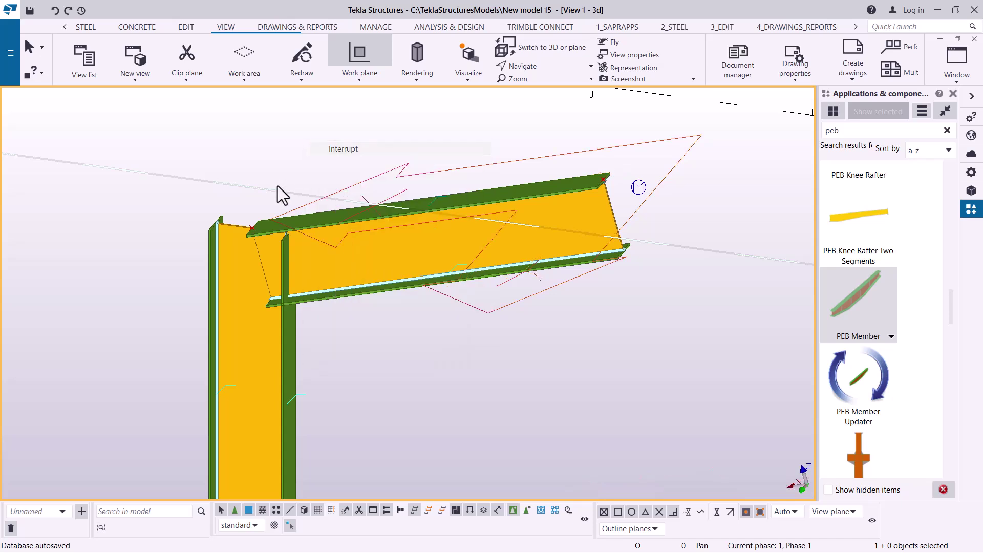
- Make one linear copy of the point atop the first post, with dX 400 mm, dY 0 and dZ 0
left_click(252, 229)
right_click(283, 139)
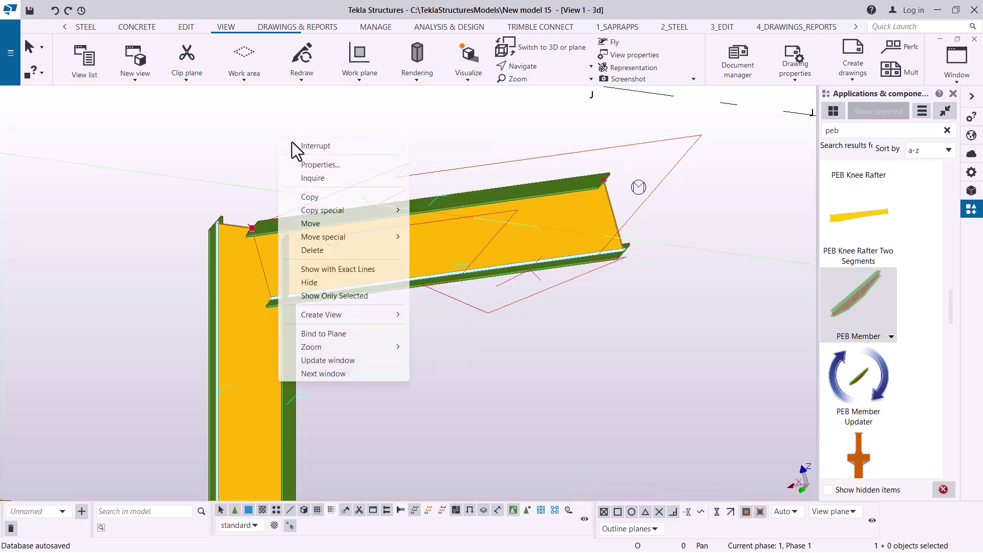
mouse_move(351, 215)
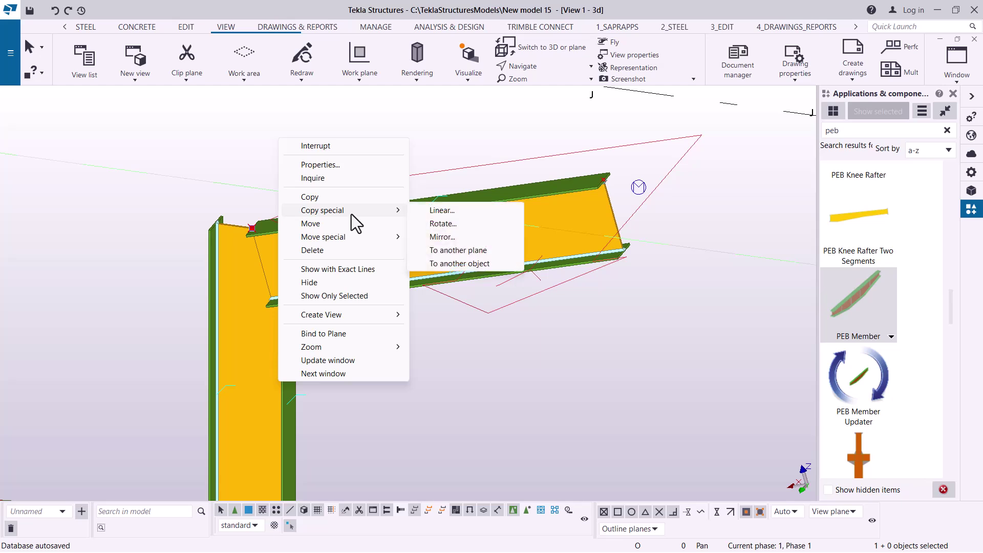
left_click(435, 210)
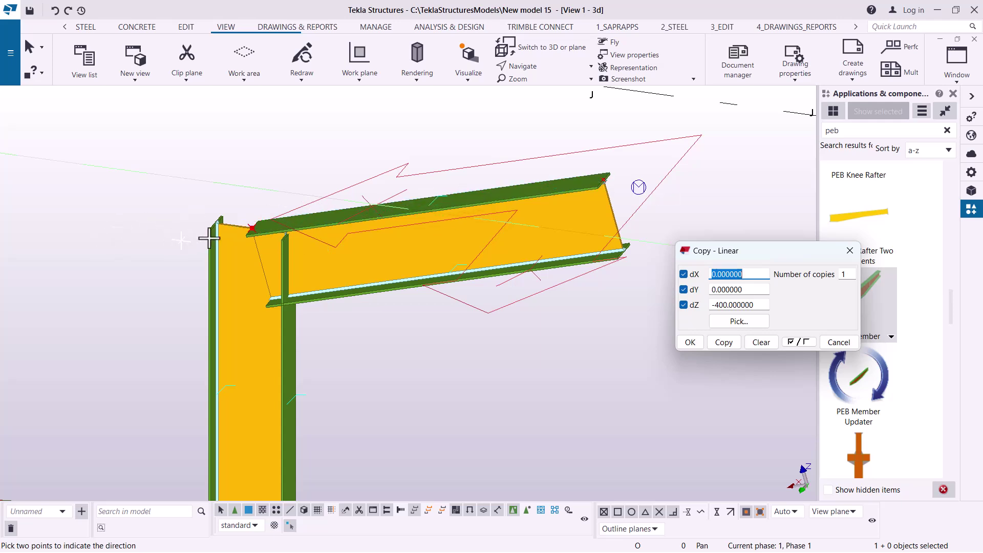
left_click_drag(755, 306, 656, 308)
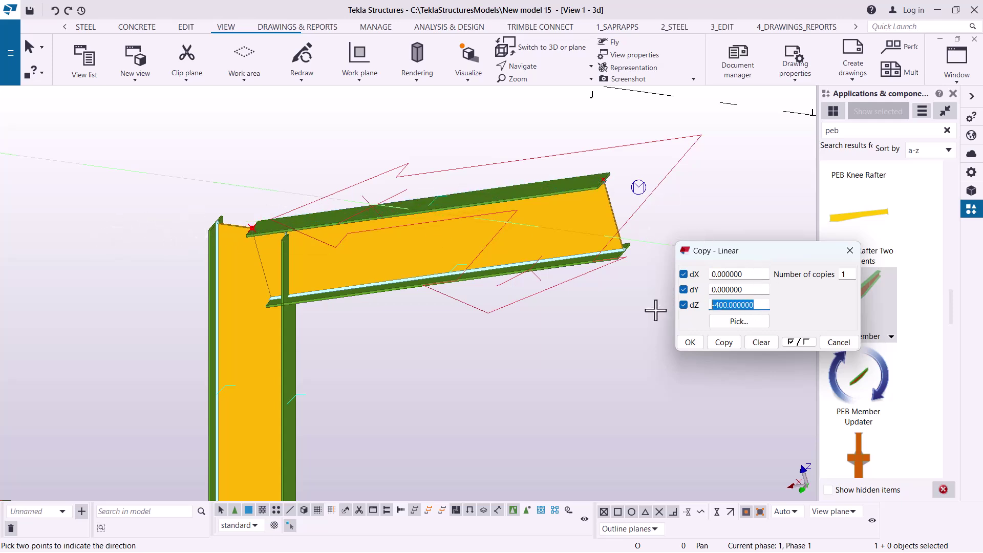
type("0")
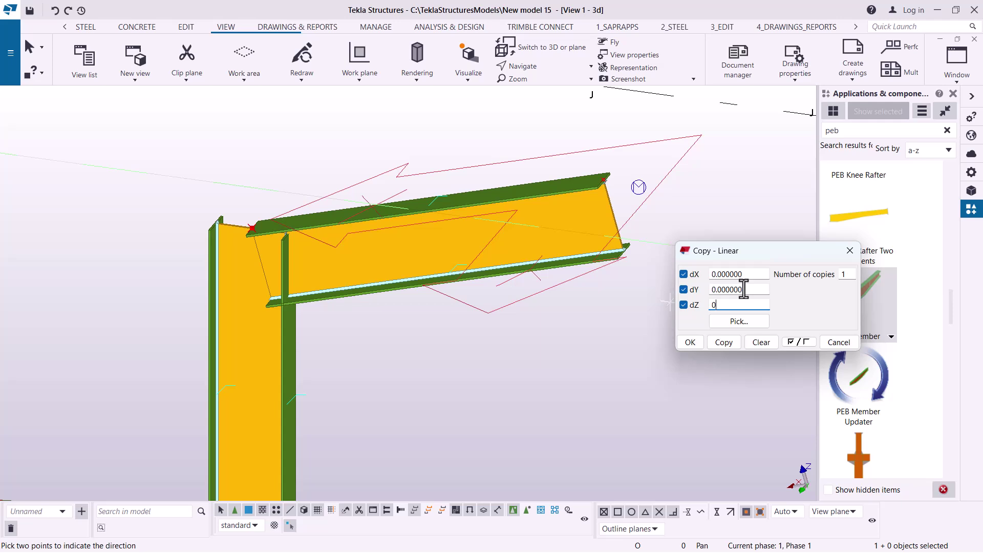
left_click(746, 277)
type("300")
left_click(727, 342)
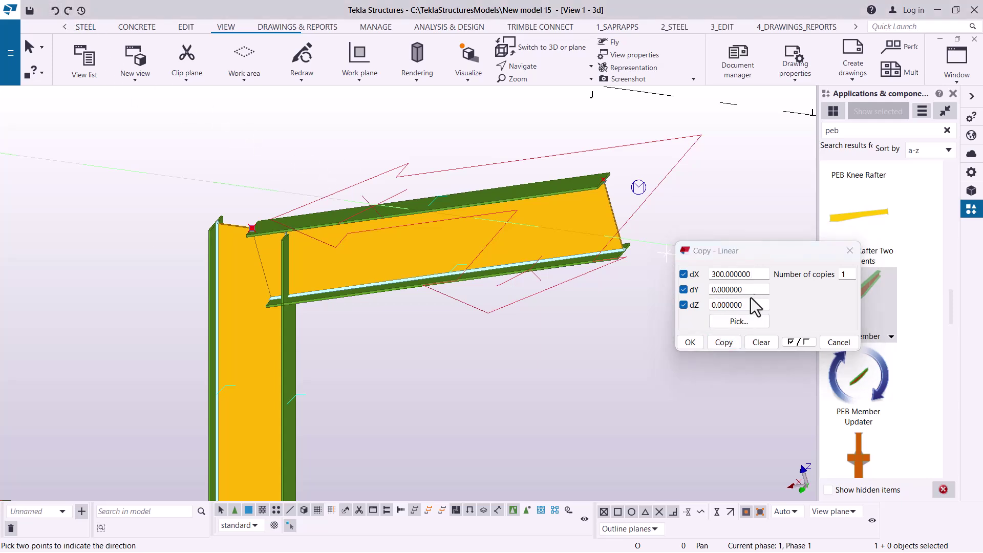
double_click(756, 275)
type("400")
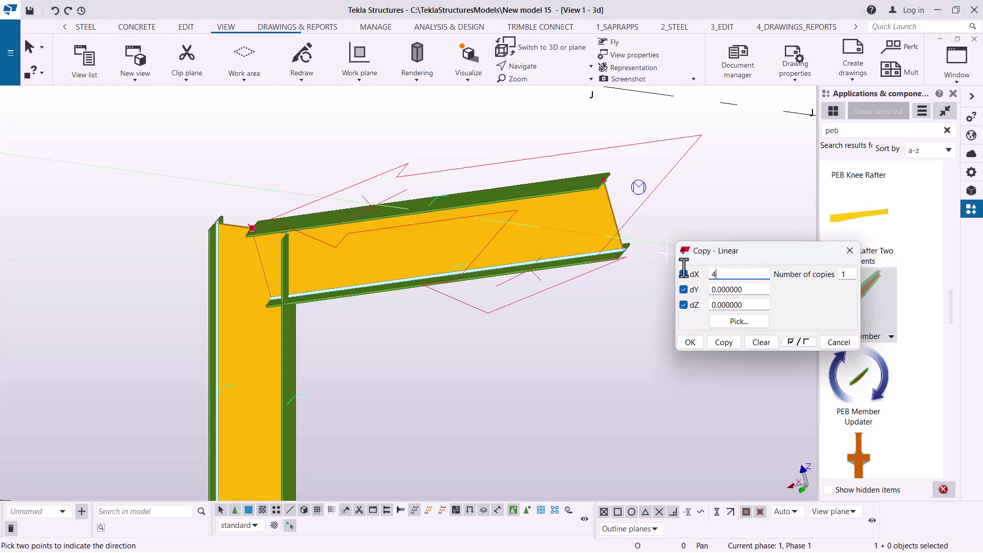
left_click(724, 341)
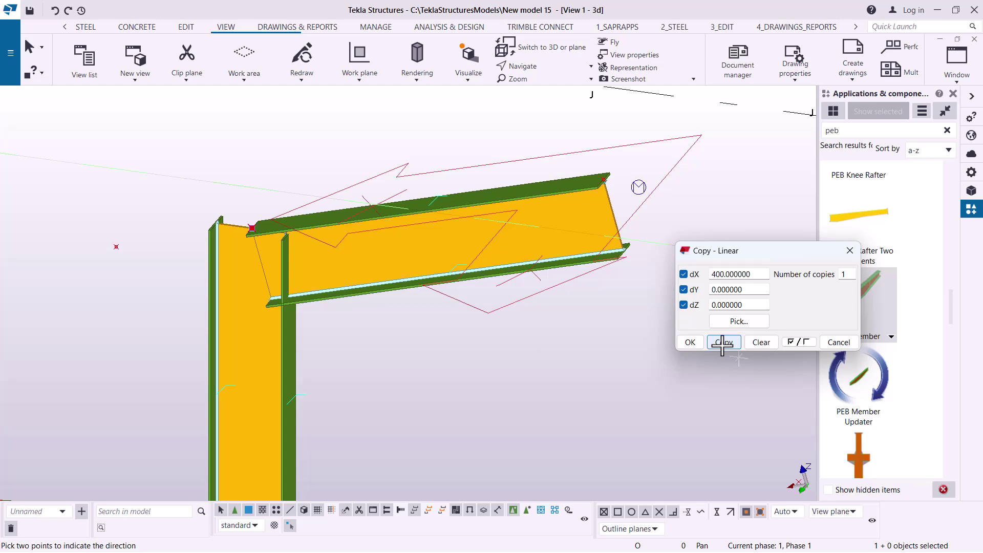
scroll(307, 247, "down", 5)
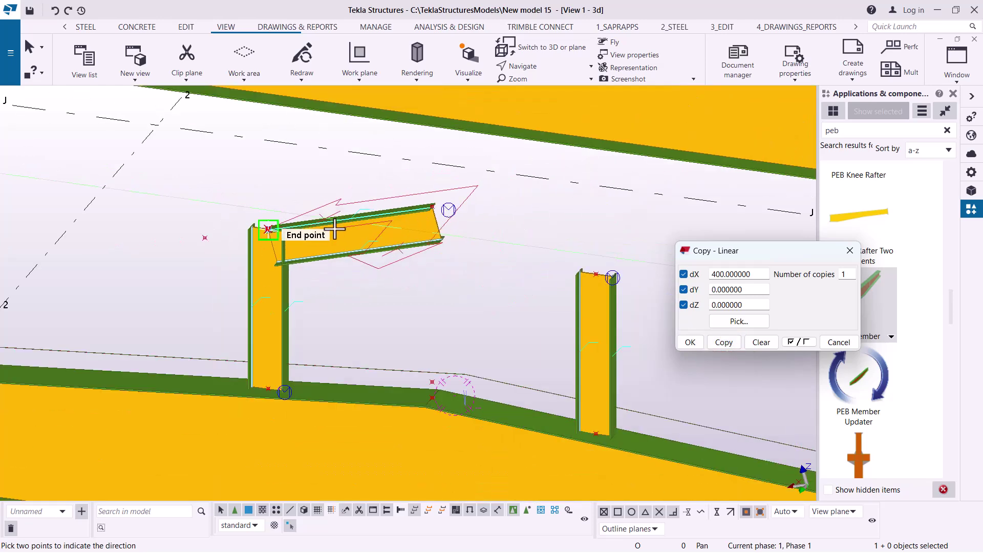
- Undo the last point copy and copy the point atop the first post once with dX 600 mm instead
left_click(55, 11)
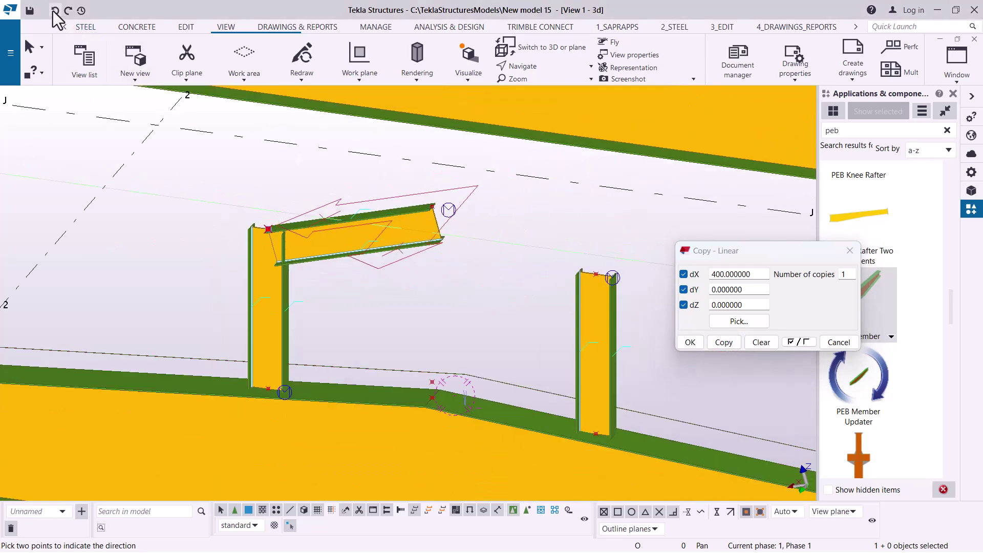
left_click_drag(753, 277, 678, 272)
type("600")
left_click(724, 344)
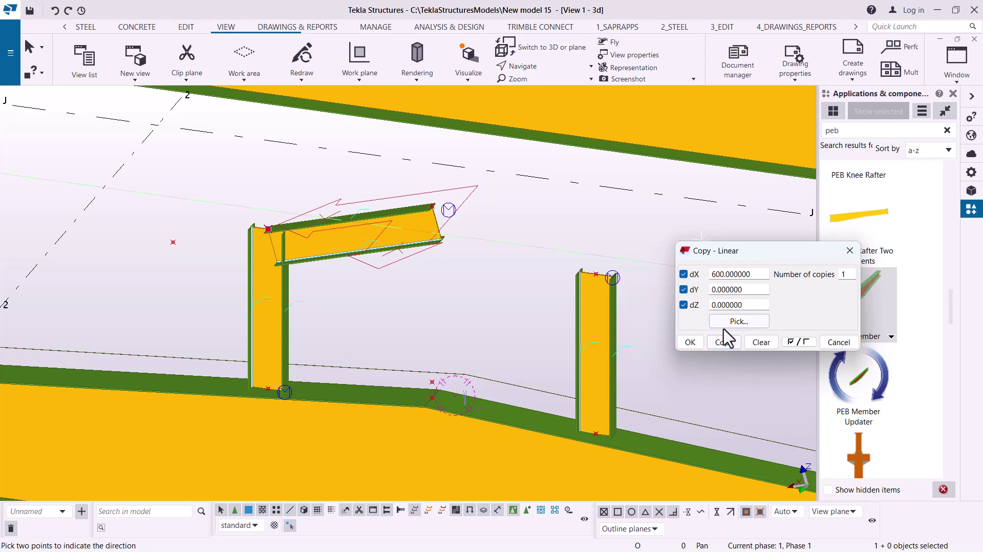
left_click(692, 343)
right_click(521, 180)
left_click(560, 188)
- Delete the existing sloping PEB member between the ridge point and the first post
scroll(341, 216, "up", 5)
left_click(498, 273)
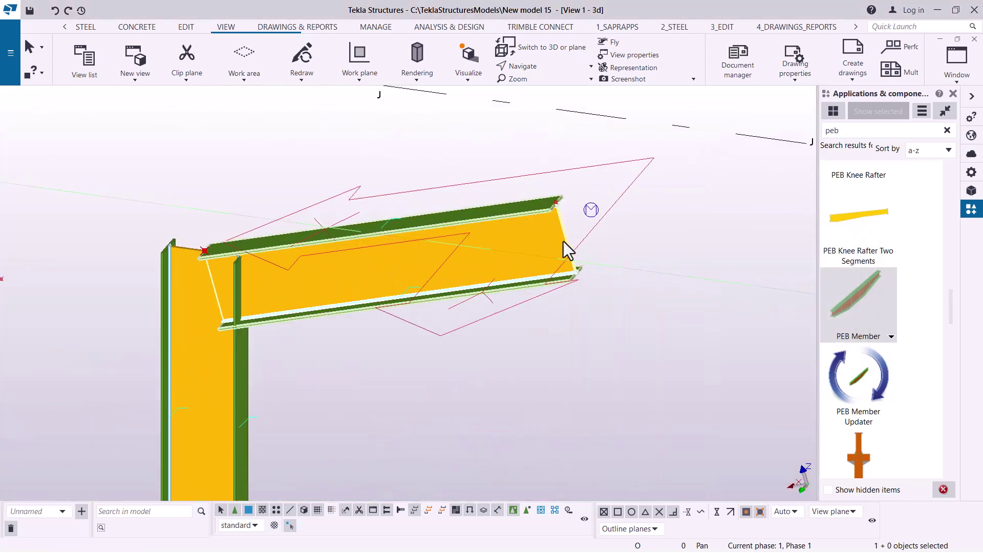
key("Delete")
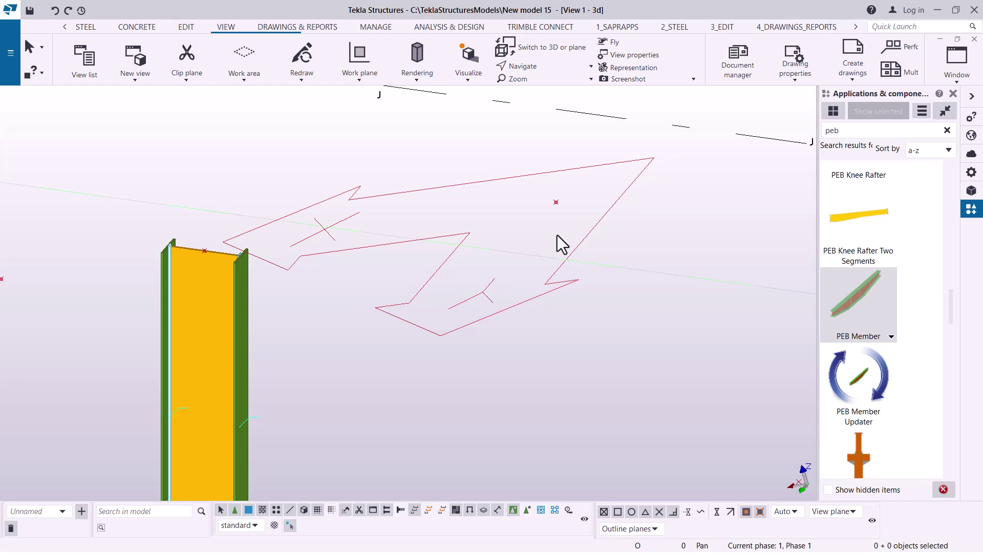
- Place a new PEB Member from the copied overhang point beyond the first post to the construction point above the ridge
scroll(589, 252, "down", 2)
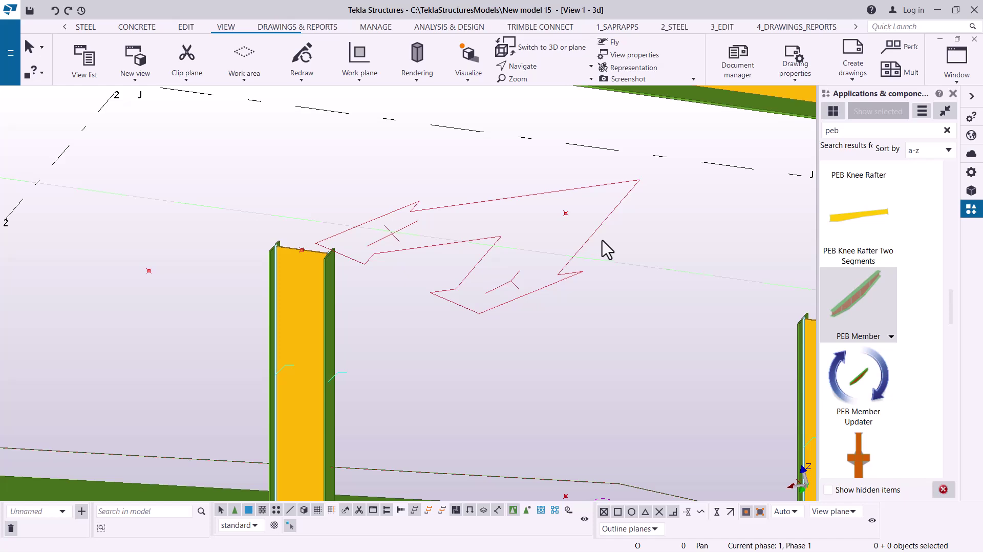
left_click(880, 309)
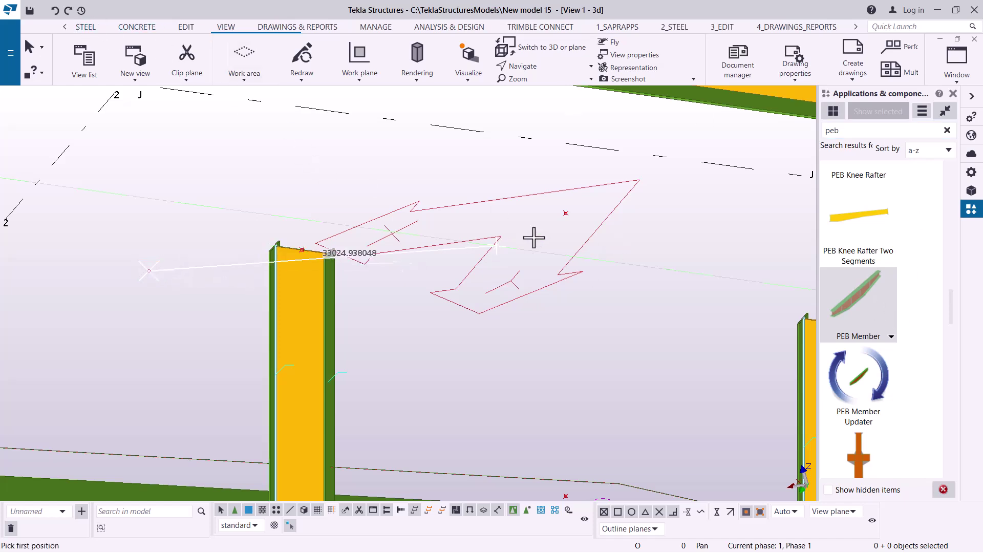
left_click(563, 212)
left_click(566, 213)
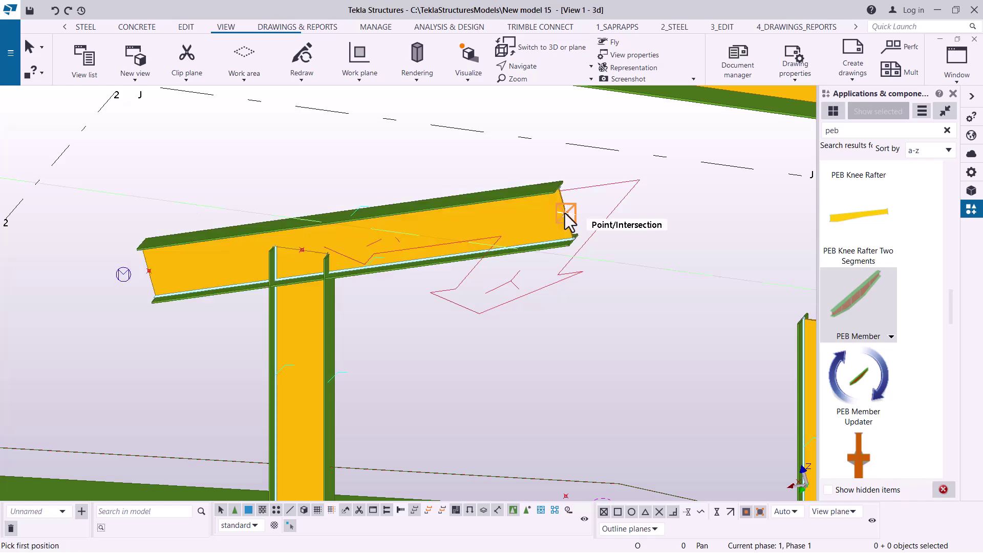
right_click(440, 168)
left_click(476, 175)
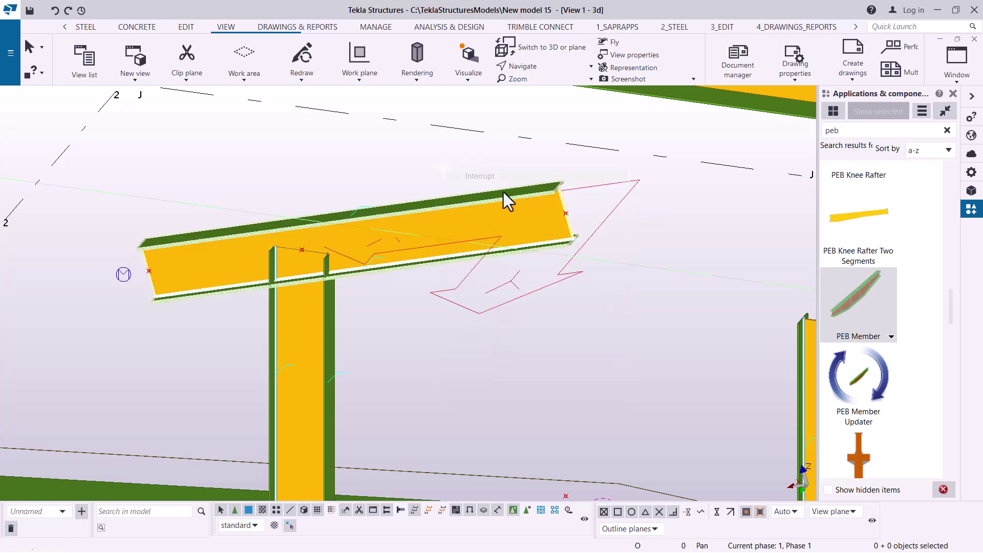
- Set the new sloping member's cross-section alignment to the top of the outer flange and modify it
scroll(514, 202, "up", 2)
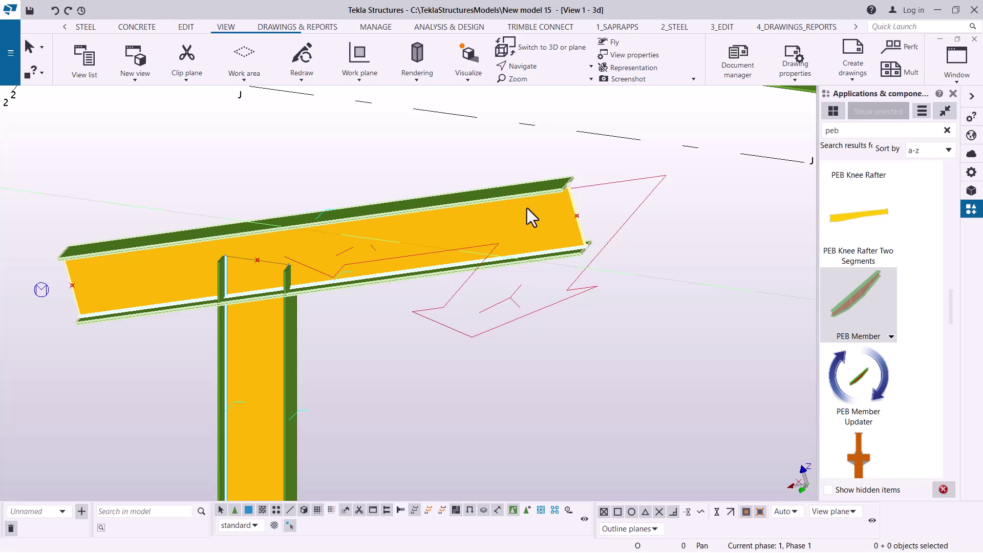
left_click(528, 208)
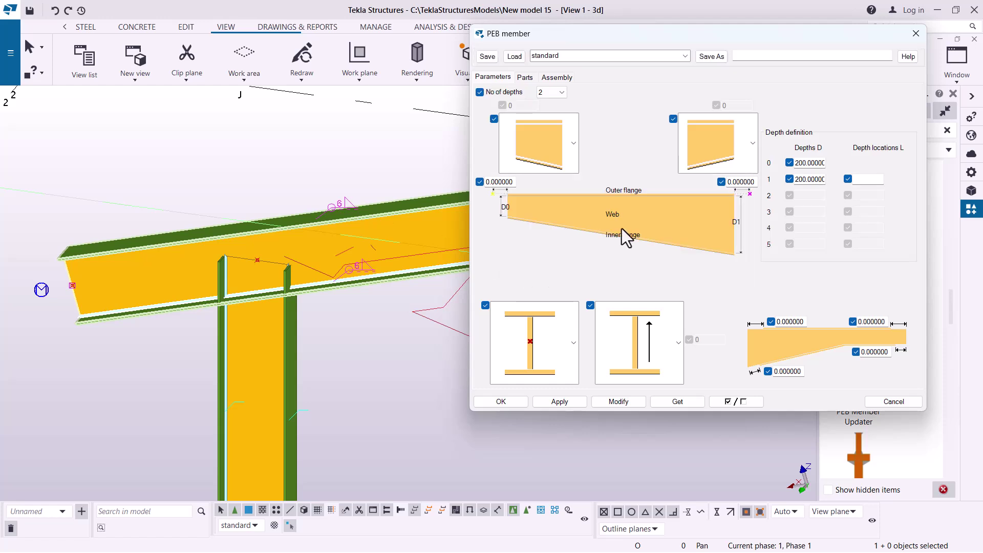
left_click(574, 341)
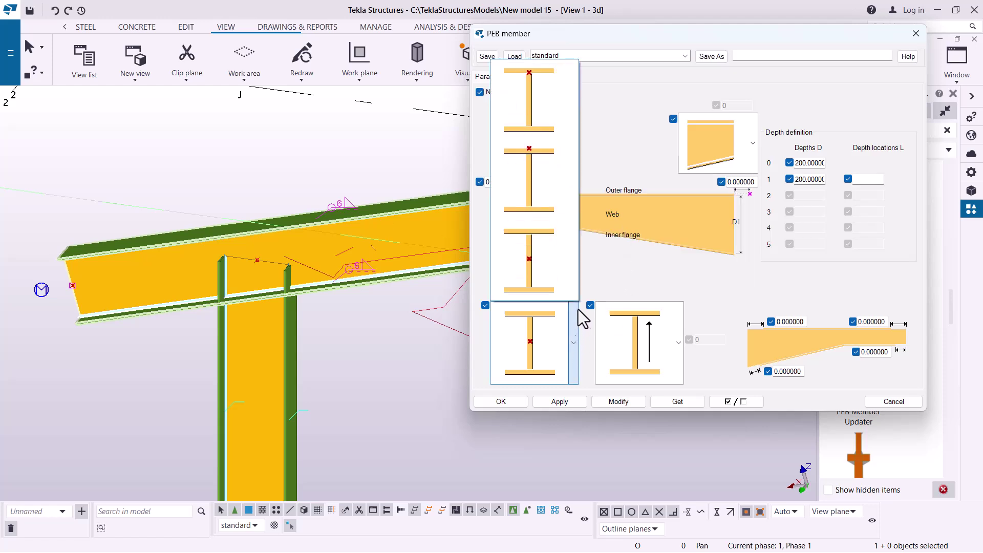
left_click(553, 175)
left_click(630, 404)
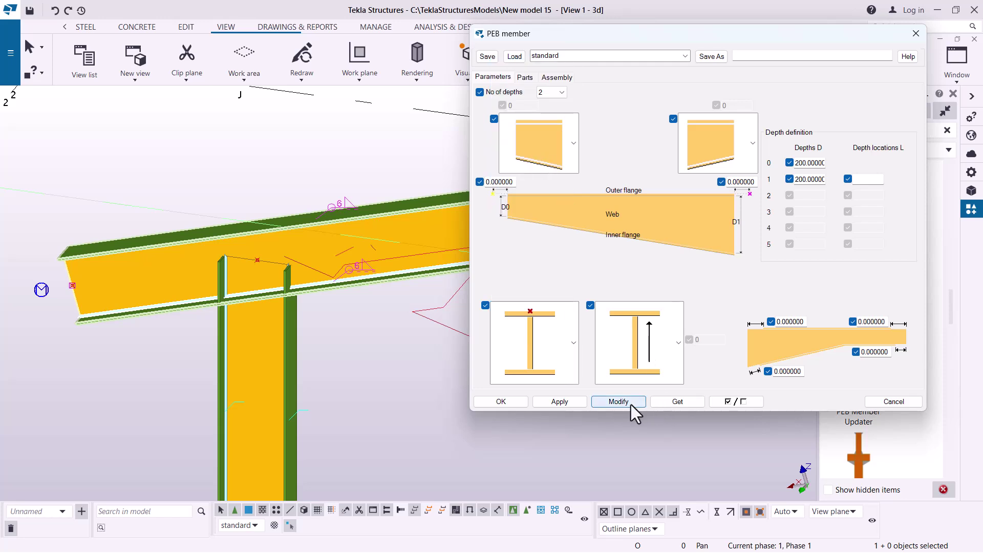
left_click(501, 402)
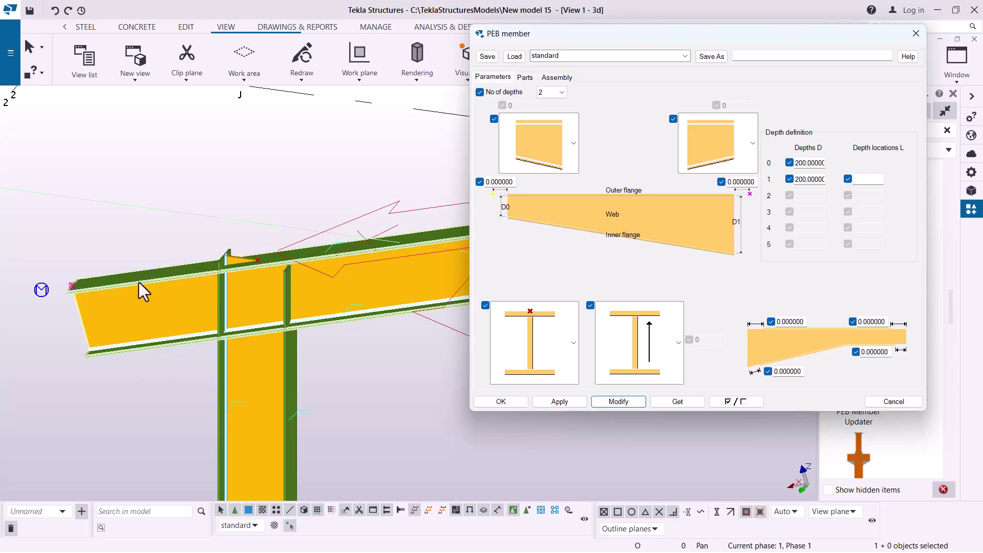
- Examine the extended sloping member's ends and where it crosses the top of the first post
scroll(144, 282, "down", 5)
scroll(305, 248, "up", 5)
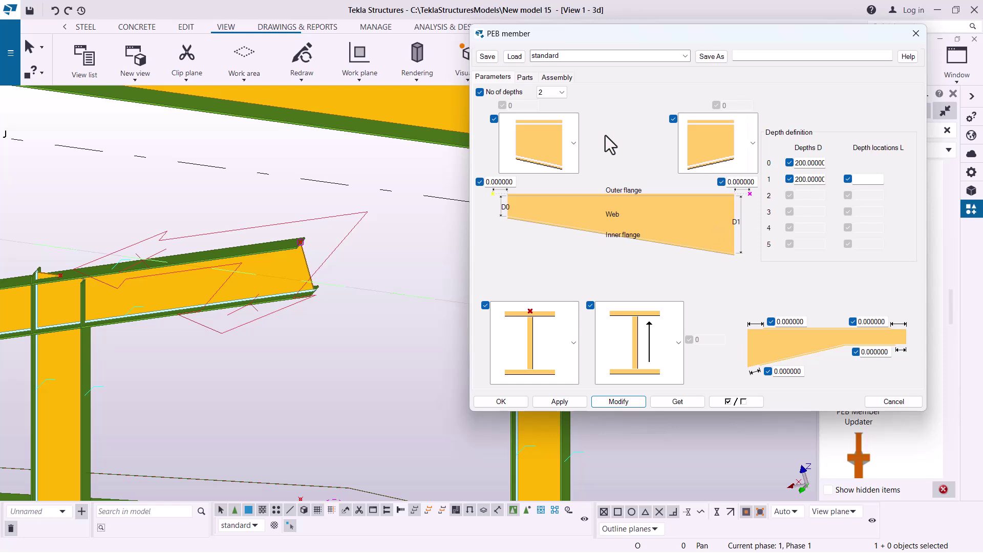
scroll(359, 271, "down", 3)
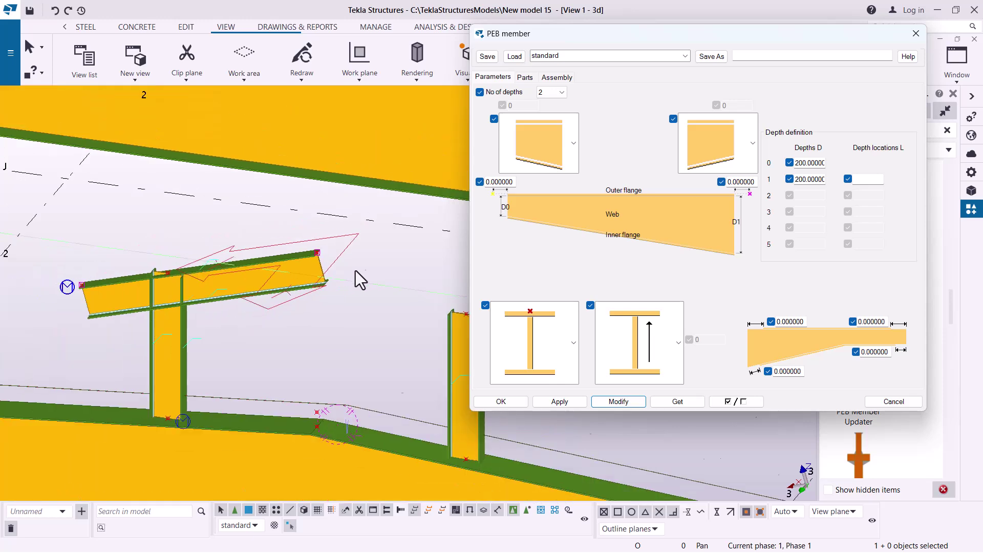
scroll(189, 286, "up", 3)
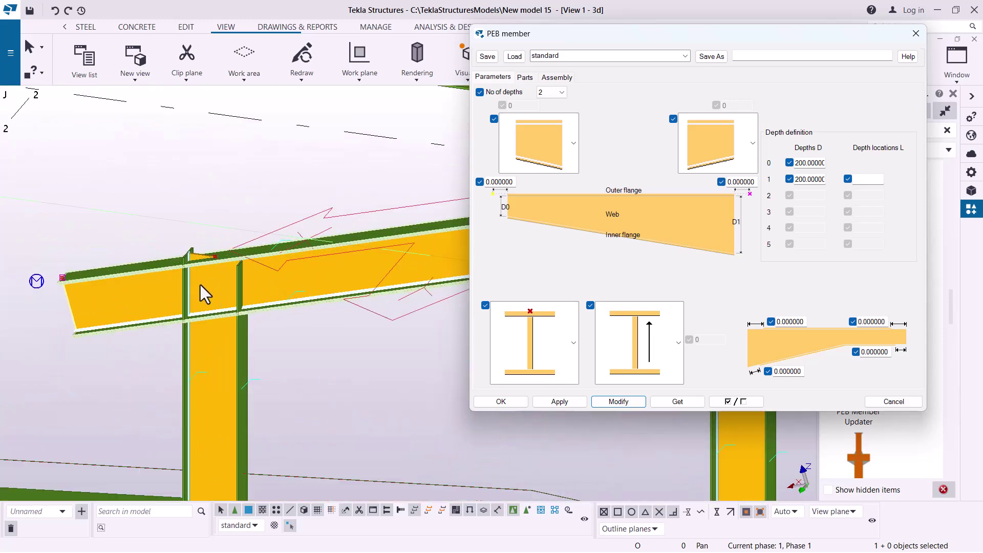
scroll(234, 308, "up", 5)
scroll(219, 314, "down", 5)
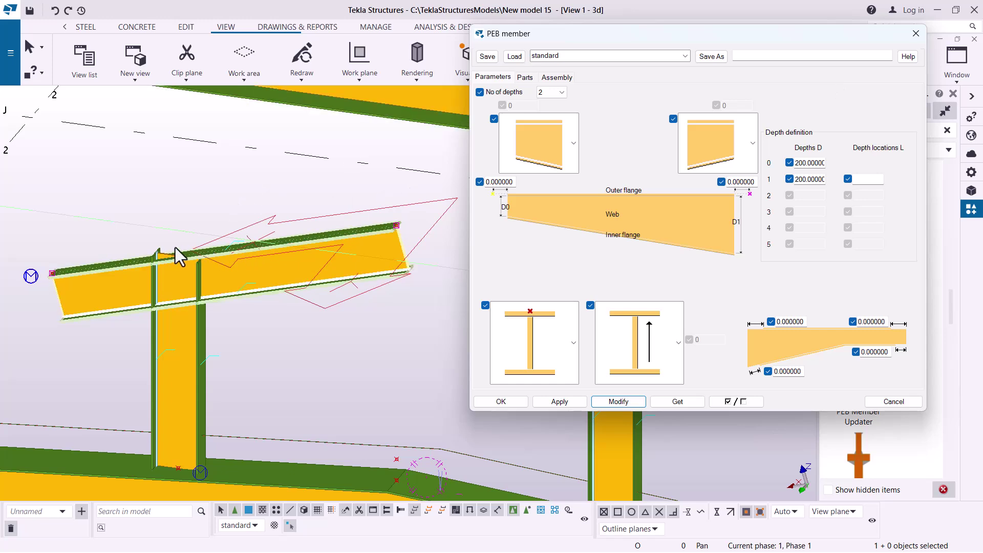
scroll(291, 261, "up", 3)
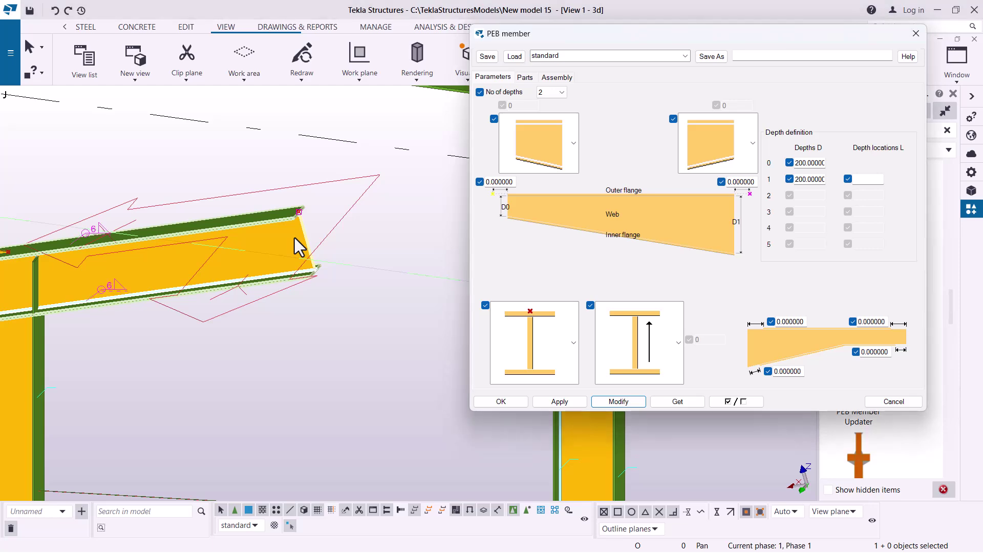
scroll(407, 237, "down", 2)
scroll(404, 238, "down", 1)
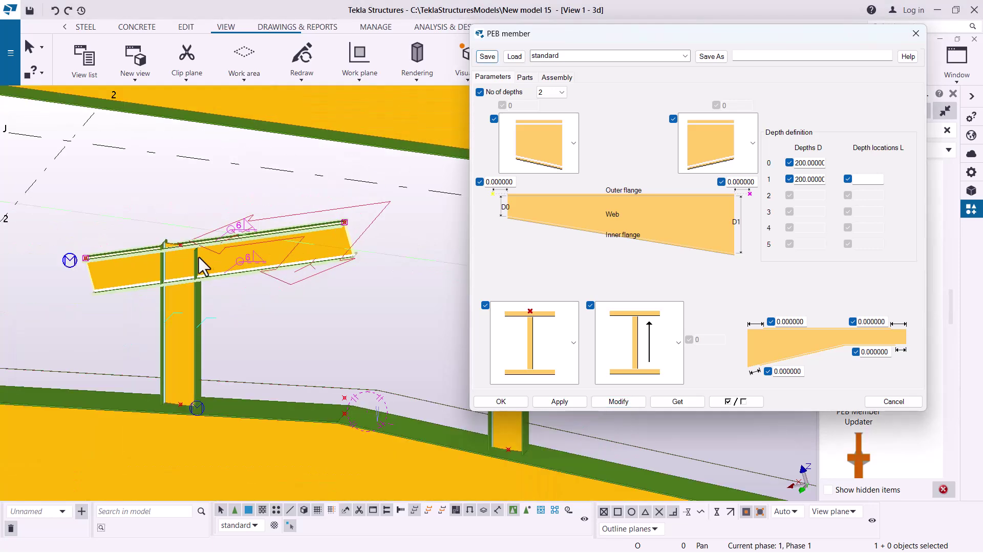
scroll(205, 264, "up", 3)
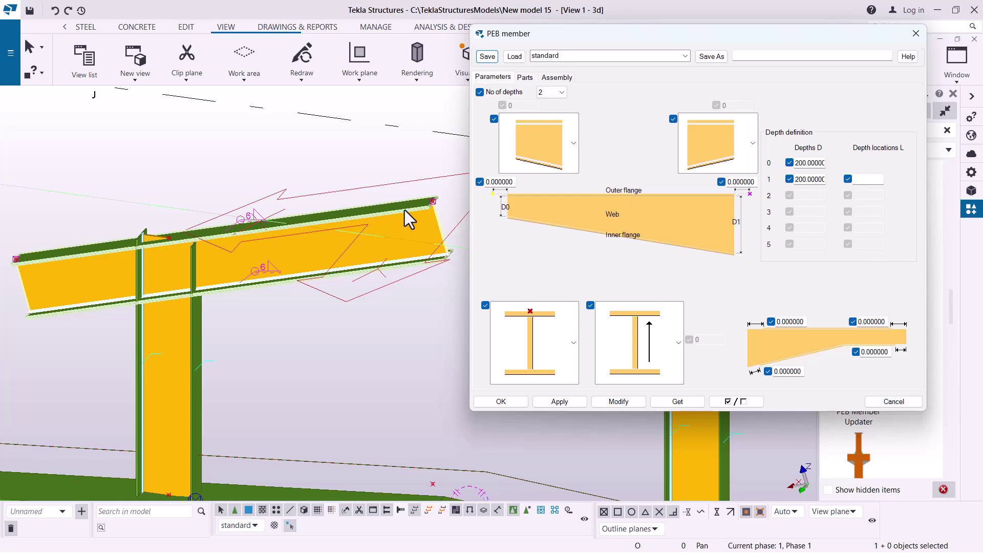
- Try a depth of 250 mm at depth 0 of the sloping member and modify it
left_click(822, 163)
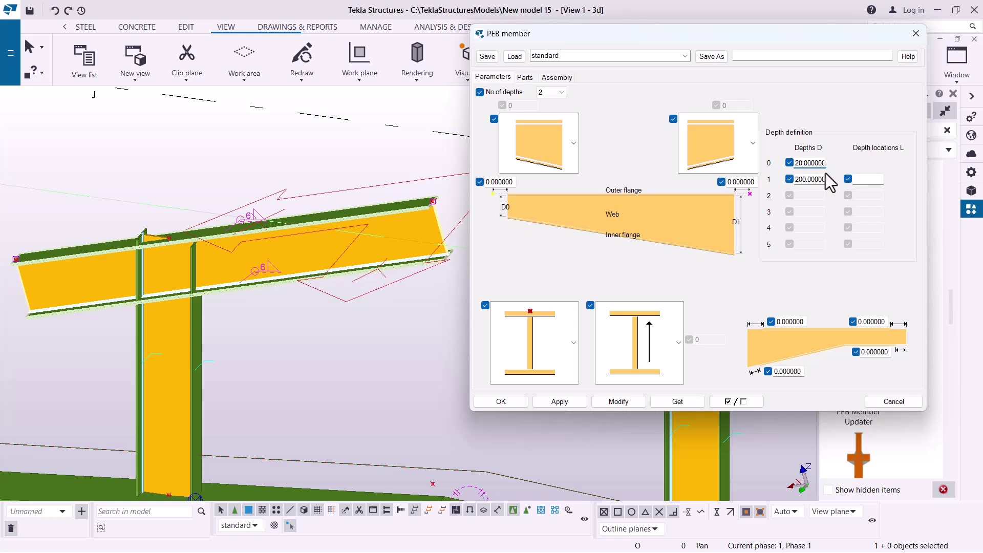
type("5")
left_click(622, 402)
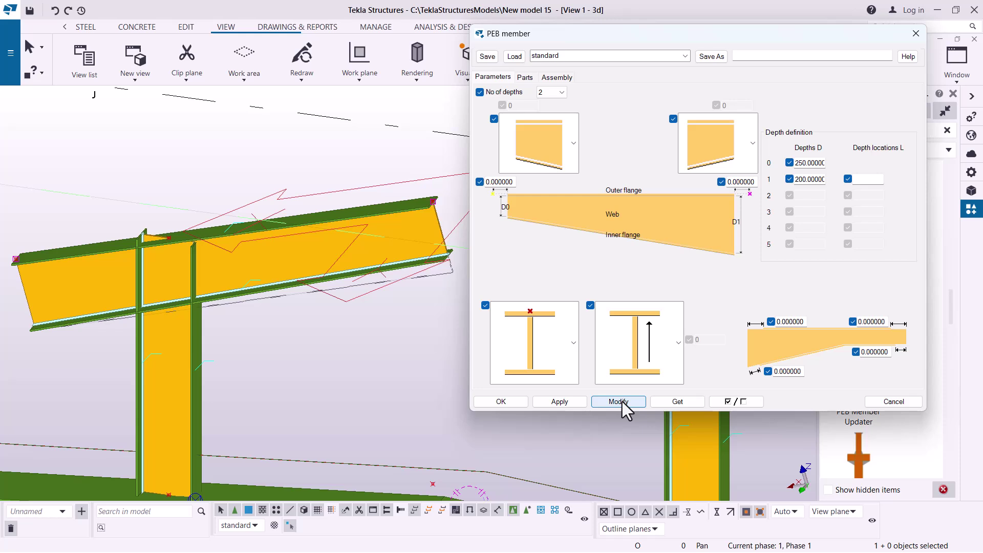
- Set the sloping member's depth 0 to 200 mm and depth 1 to 250 mm, and modify it
left_click(806, 164)
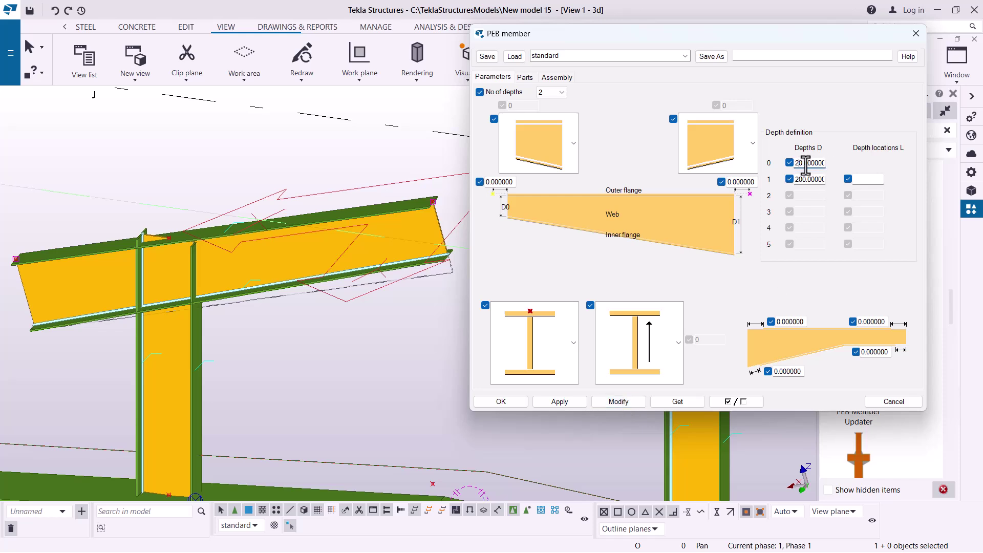
left_click(805, 178)
type("5")
left_click(618, 401)
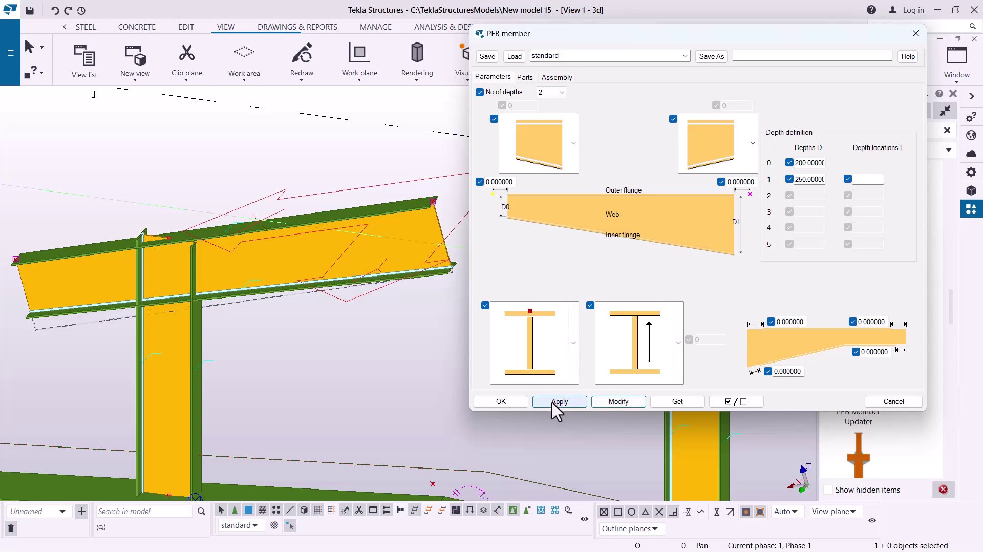
left_click(501, 402)
- Return the work plane from the member's slope to the horizontal base level of the building with the Work plane tool
scroll(352, 254, "down", 2)
scroll(380, 252, "up", 2)
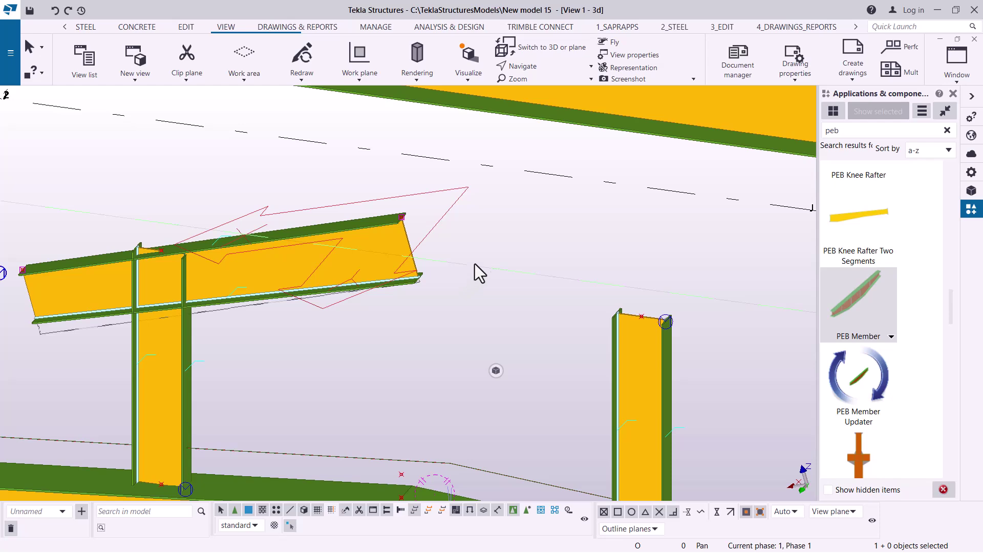
scroll(467, 297, "down", 2)
scroll(422, 418, "up", 3)
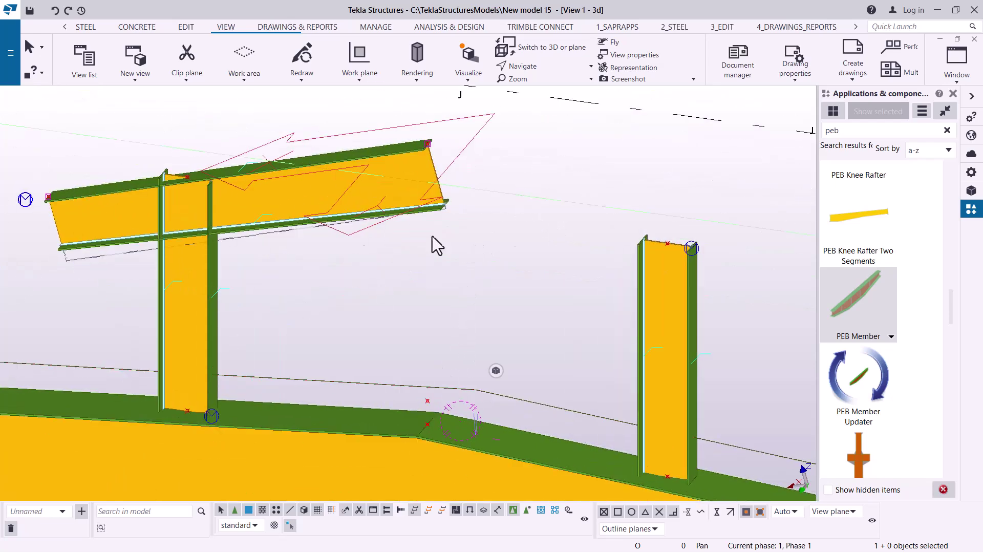
scroll(369, 200, "down", 6)
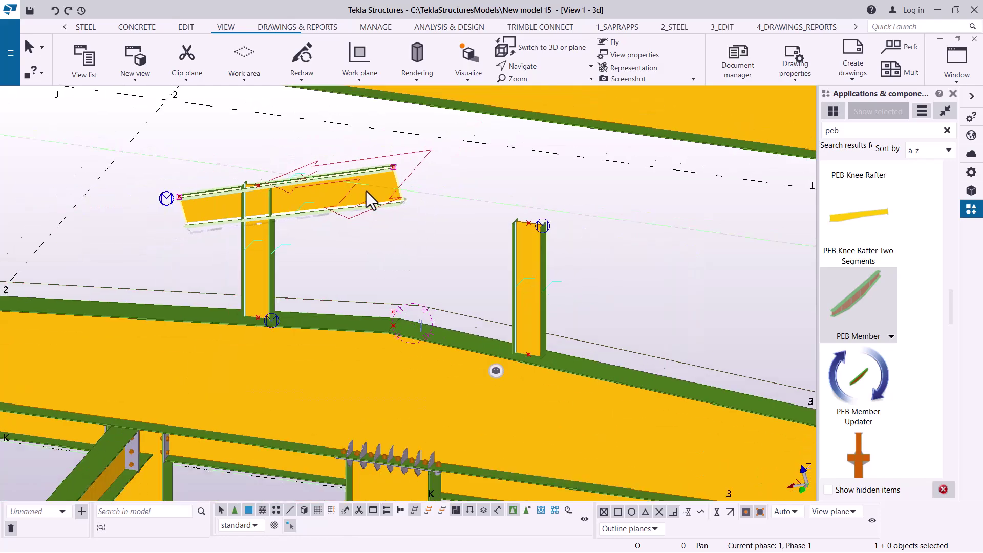
scroll(395, 197, "down", 3)
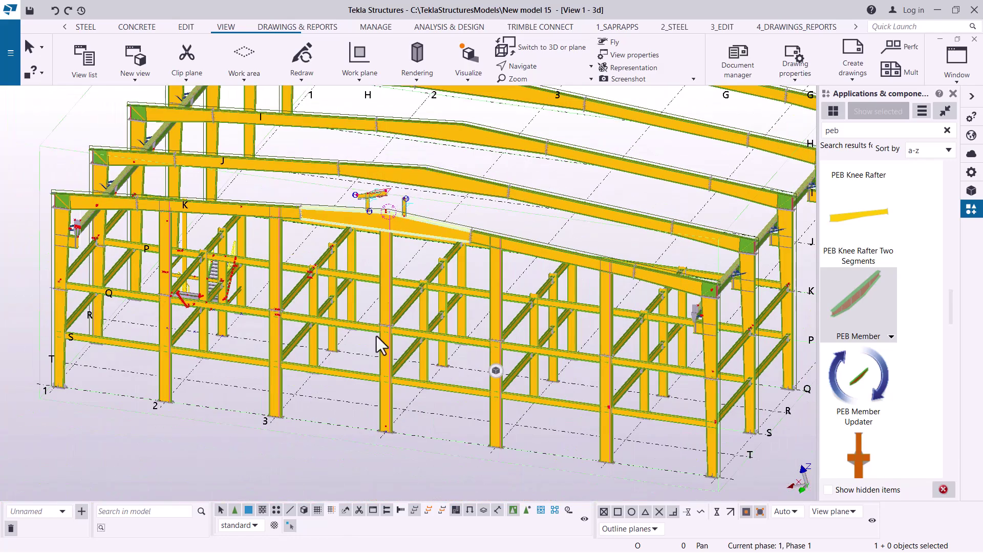
scroll(331, 445, "up", 6)
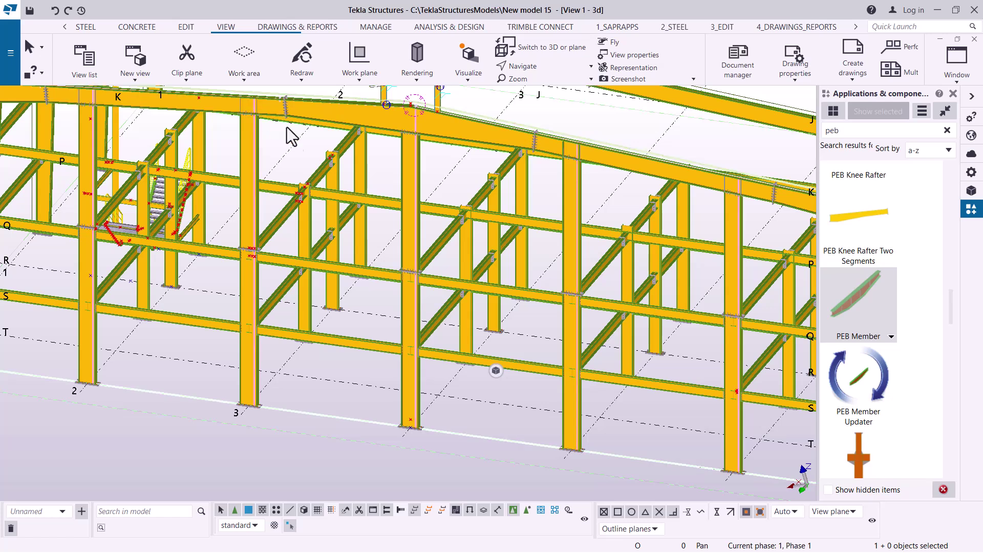
left_click(359, 82)
left_click(366, 102)
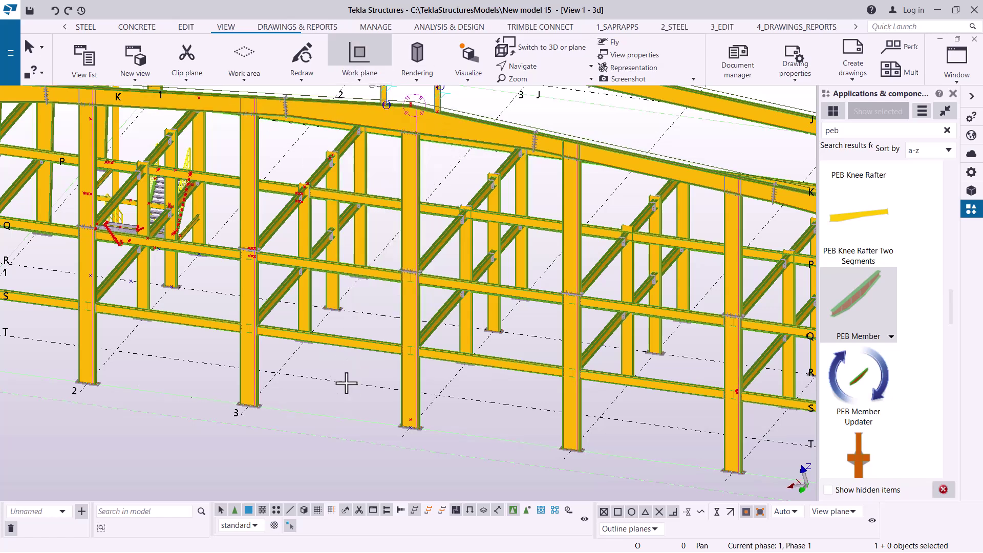
right_click(395, 170)
left_click(424, 179)
- Start a rotated special copy of the sloping member and pick the point at the rafter ridge as the rotation origin
scroll(368, 361, "down", 5)
scroll(393, 215, "up", 7)
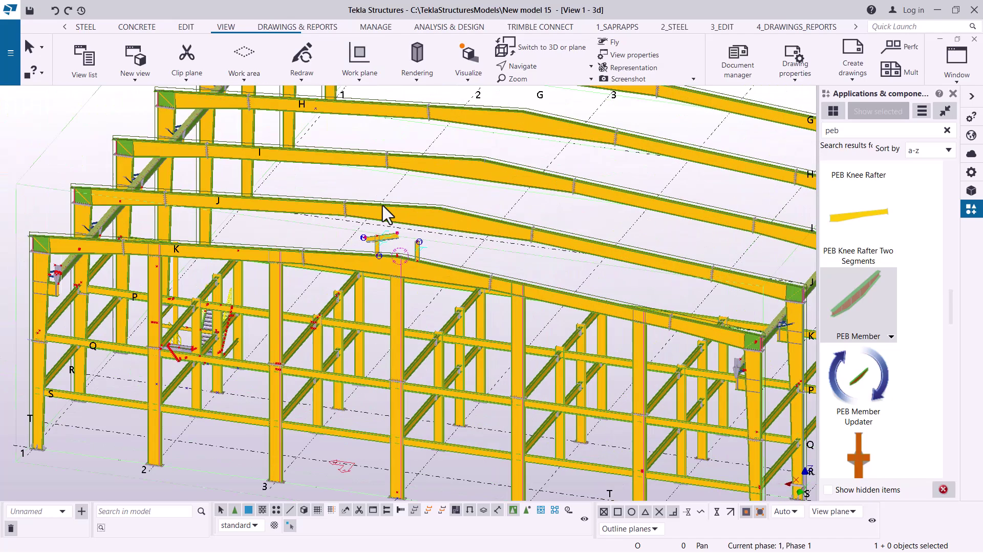
scroll(399, 279, "up", 5)
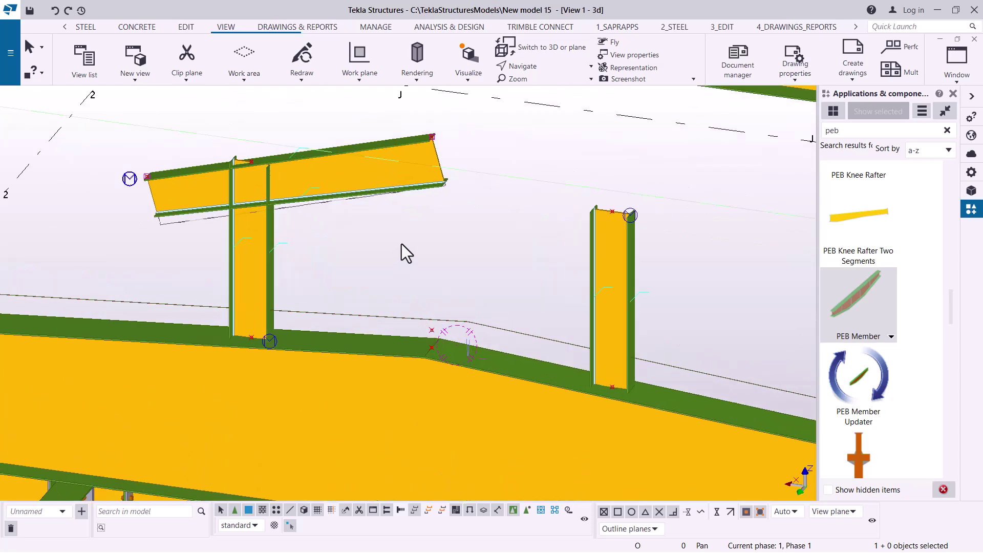
right_click(396, 176)
mouse_move(469, 249)
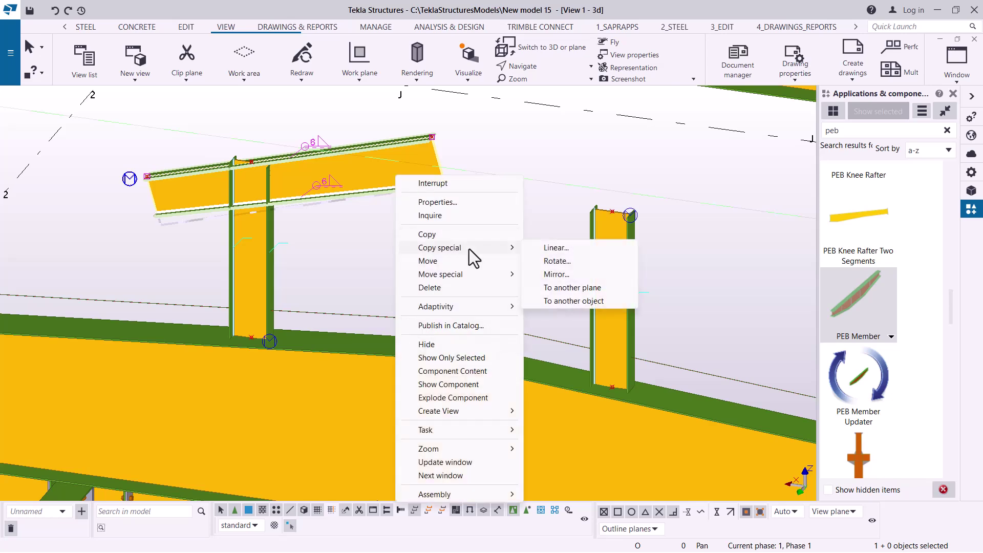
left_click(557, 261)
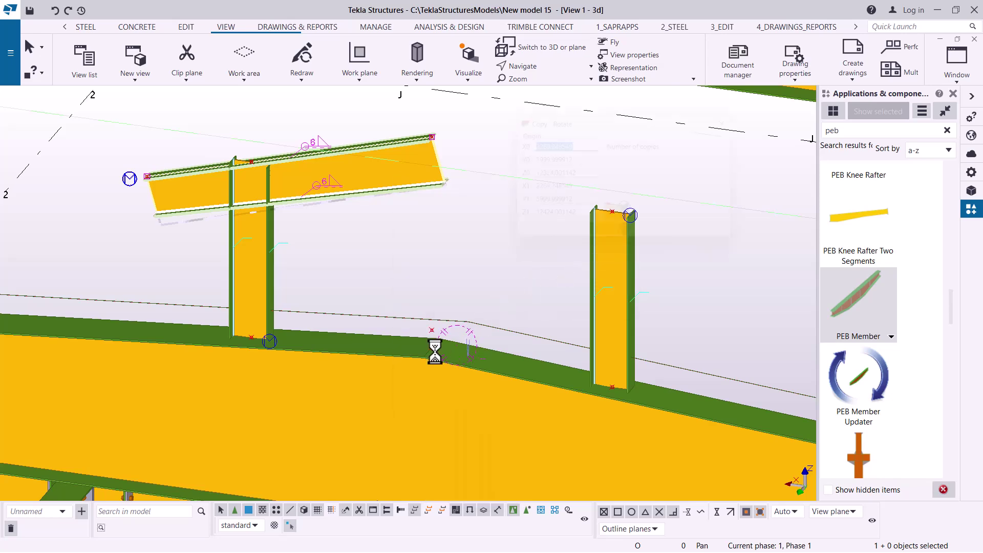
scroll(424, 348, "up", 4)
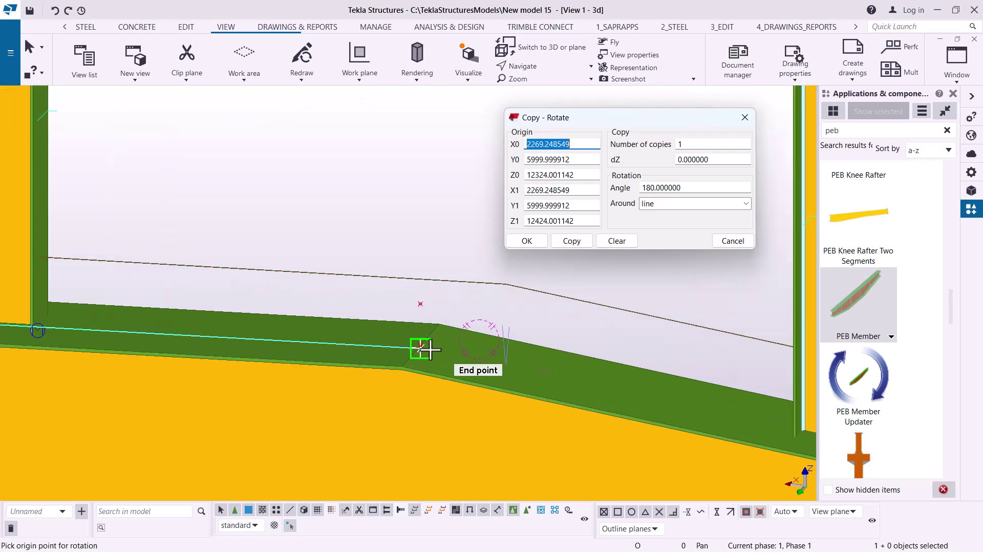
scroll(425, 350, "up", 1)
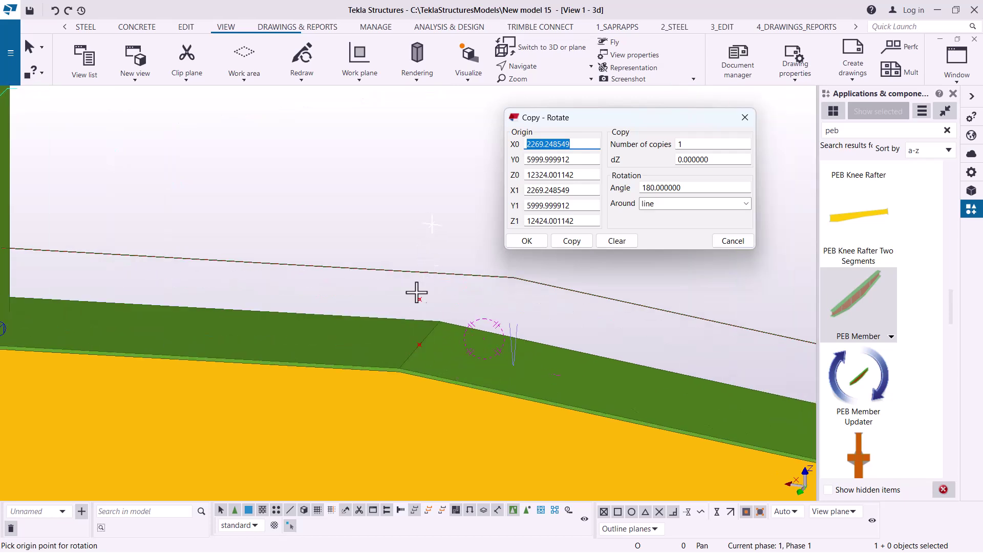
scroll(419, 346, "up", 3)
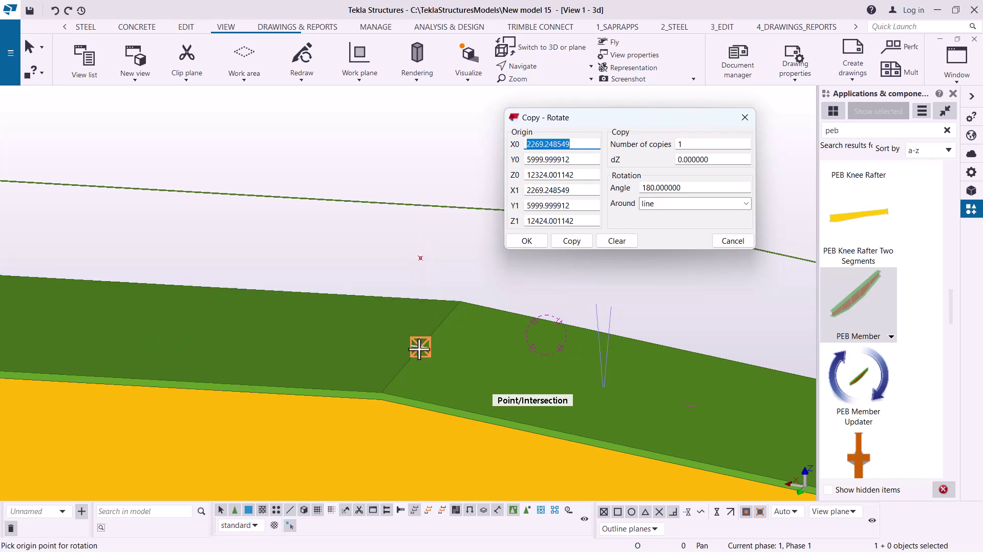
left_click(420, 325)
left_click(420, 259)
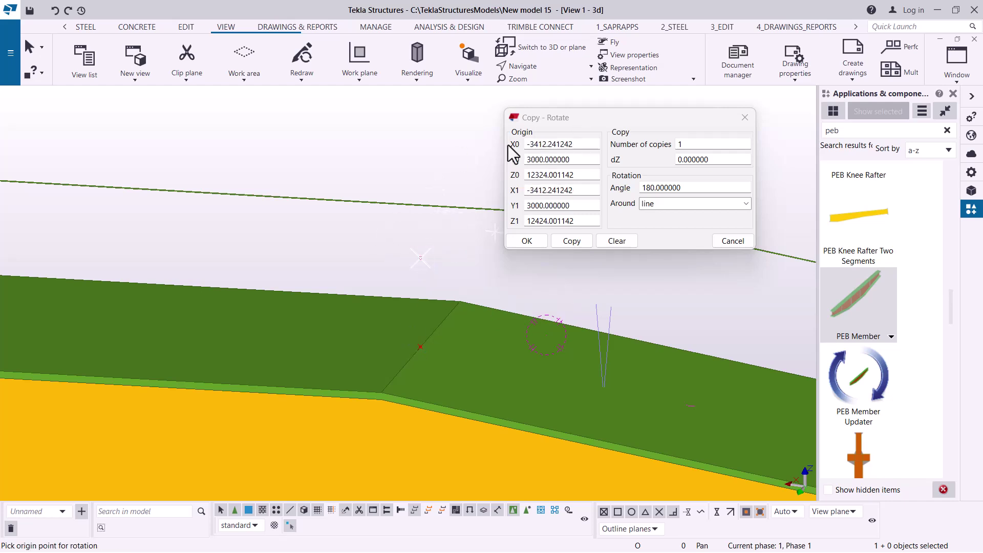
- Create one copy of the sloping member rotated 180° around the vertical line at the ridge, over the second post
middle_click_drag(434, 237, 330, 223, "ctrl")
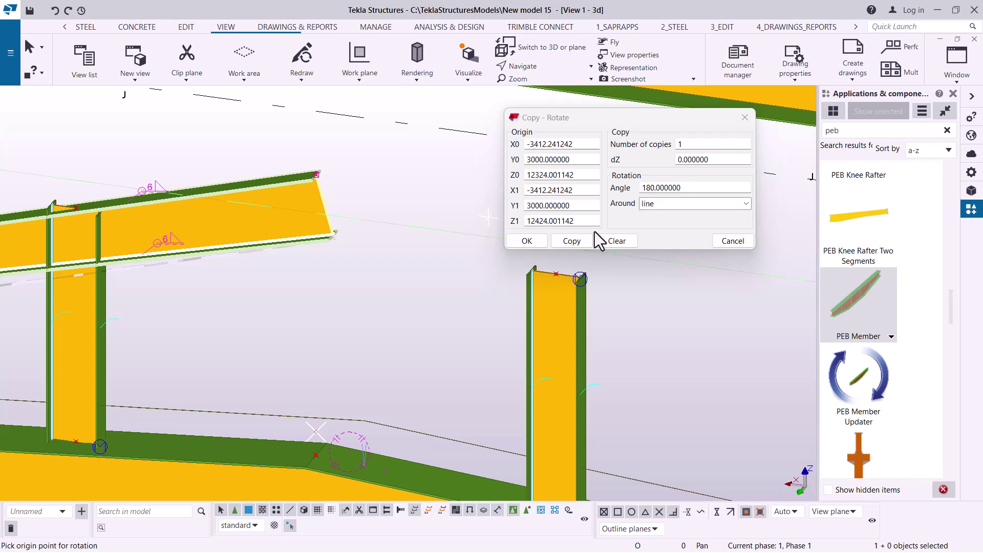
left_click(572, 241)
left_click(538, 246)
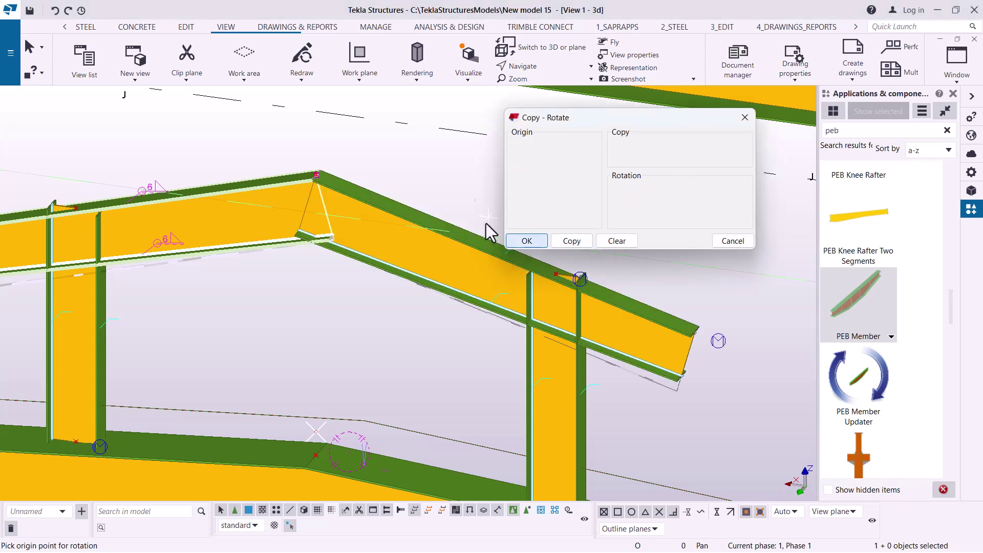
right_click(480, 189)
left_click(534, 186)
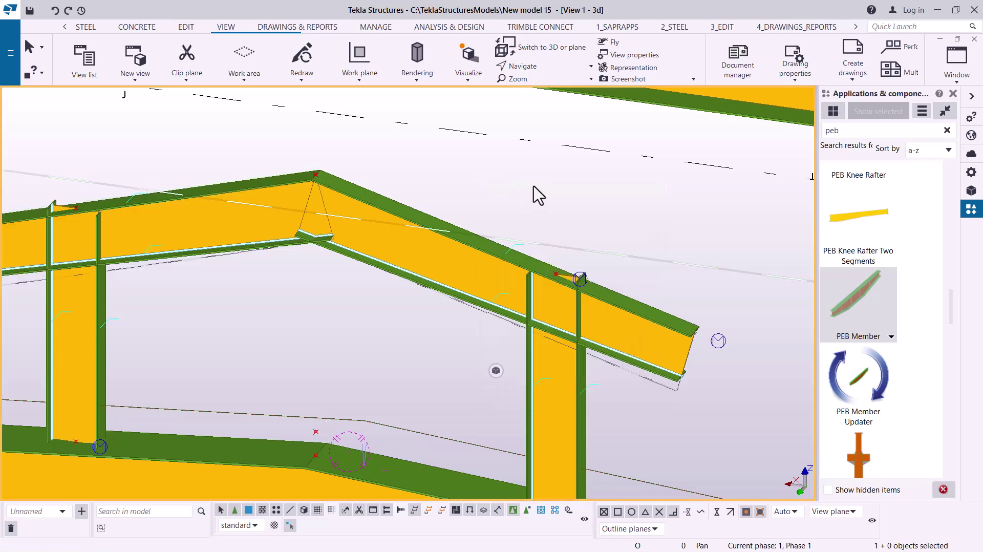
- Examine how the two sloping members meet at the ridge and cross the tops of both posts
scroll(445, 221, "down", 3)
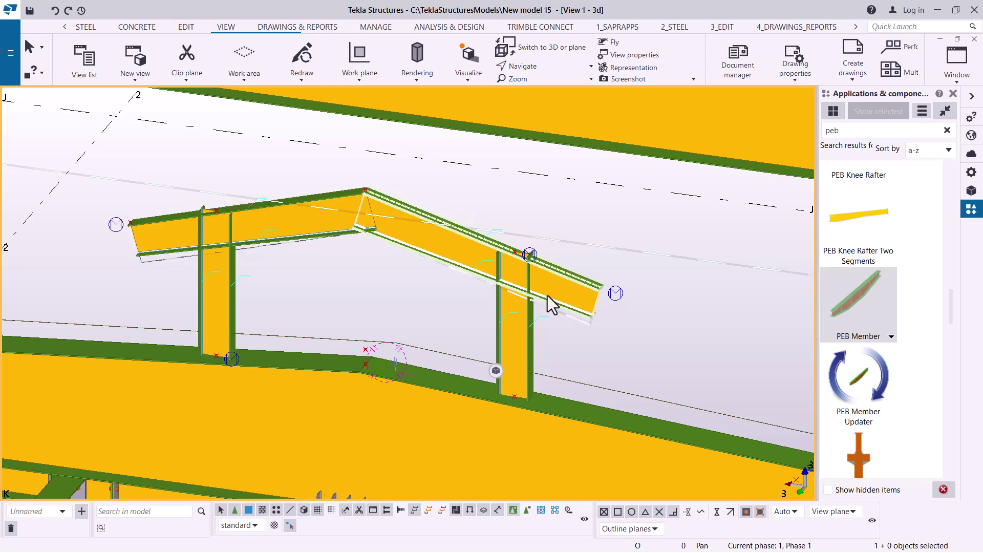
scroll(548, 296, "up", 2)
scroll(669, 314, "down", 2)
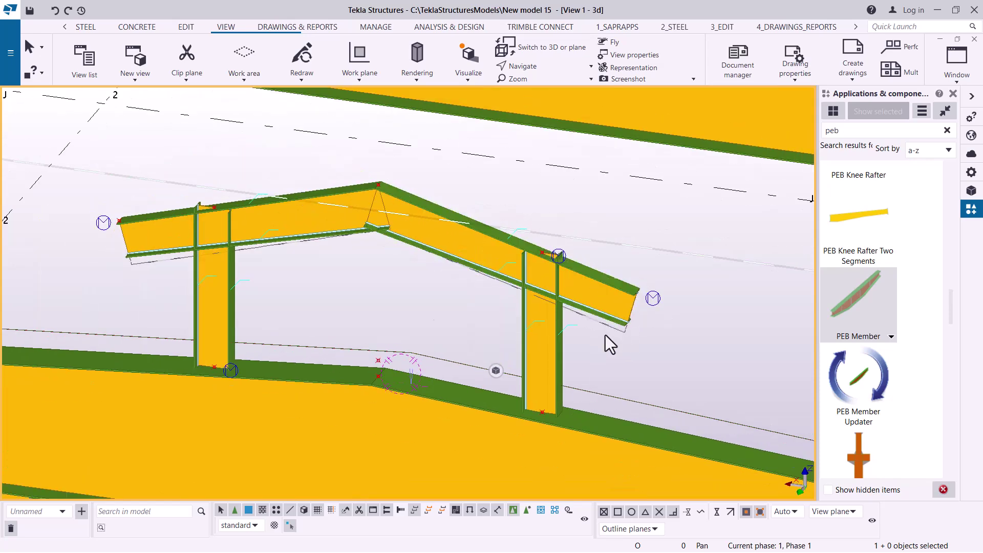
left_click(534, 66)
left_click(547, 84)
left_click(541, 277)
mouse_move(553, 279)
middle_mouse_down("ctrl")
mouse_move(606, 254)
mouse_move(599, 232)
mouse_move(526, 188)
middle_mouse_up("ctrl")
- End the view rotation and save the model with both sloping members of the roof monitor frame in place
right_click(540, 183)
left_click(548, 185)
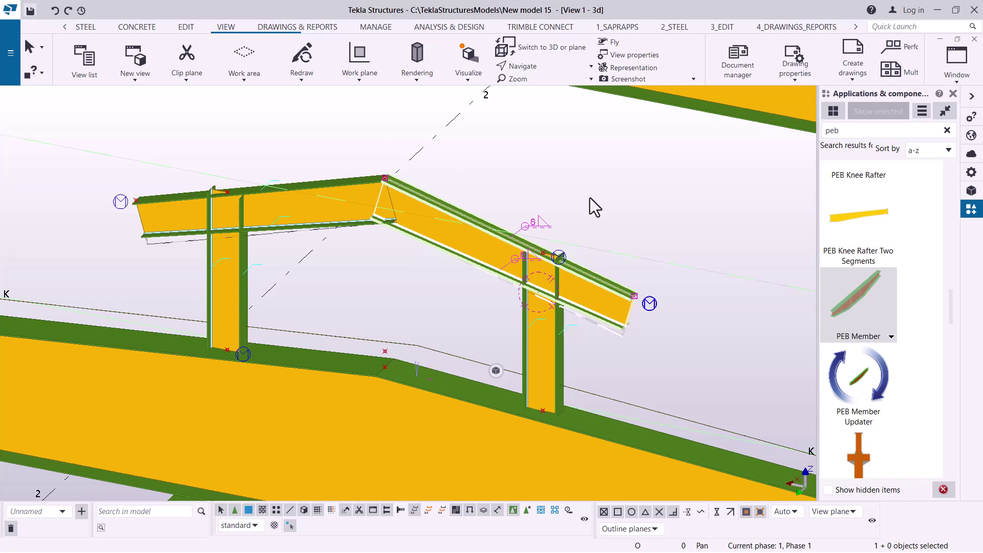
key("ctrl+s")
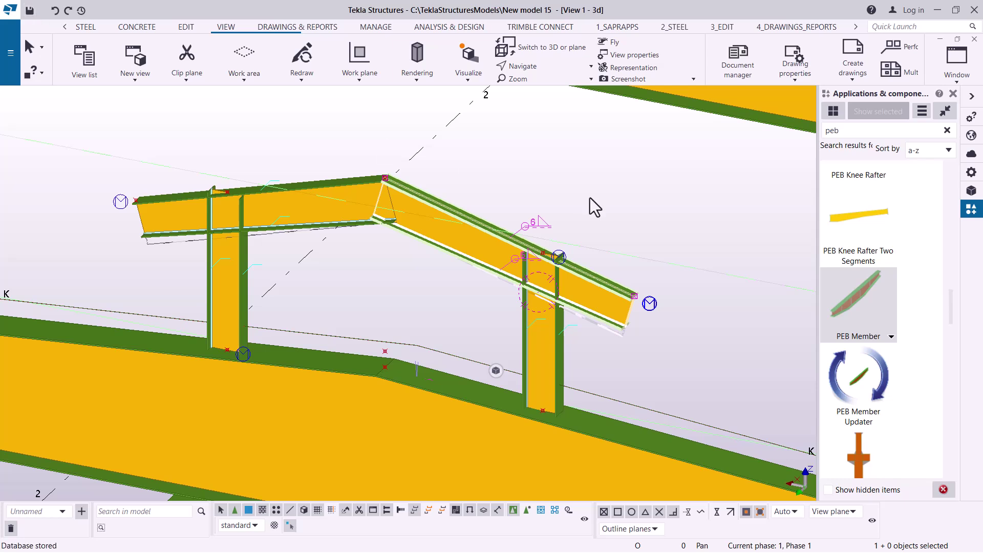